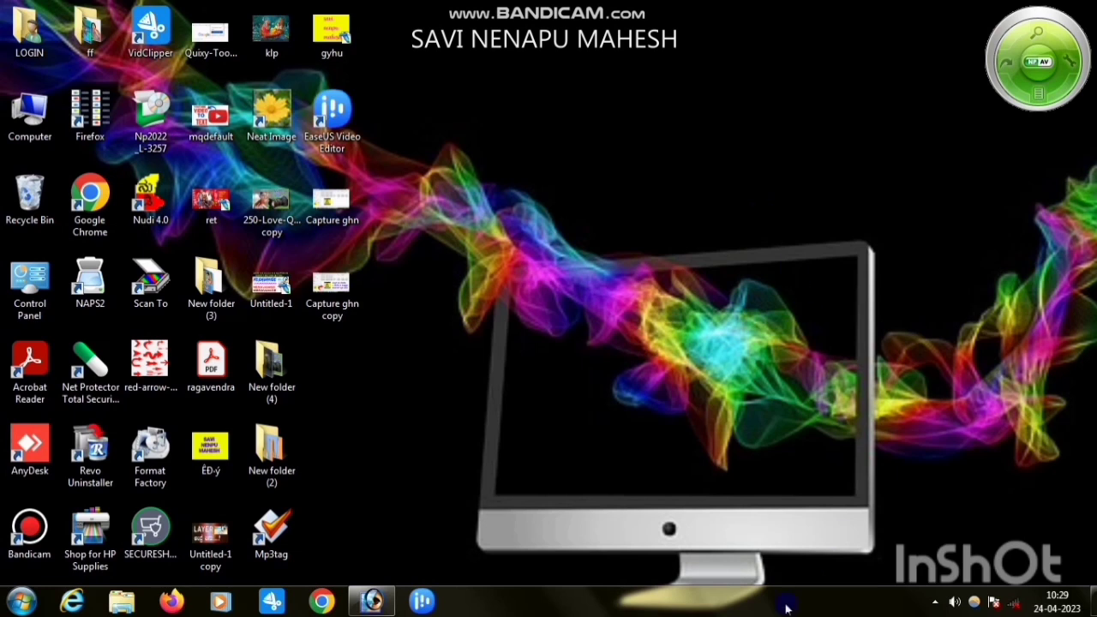
right_click(607, 50)
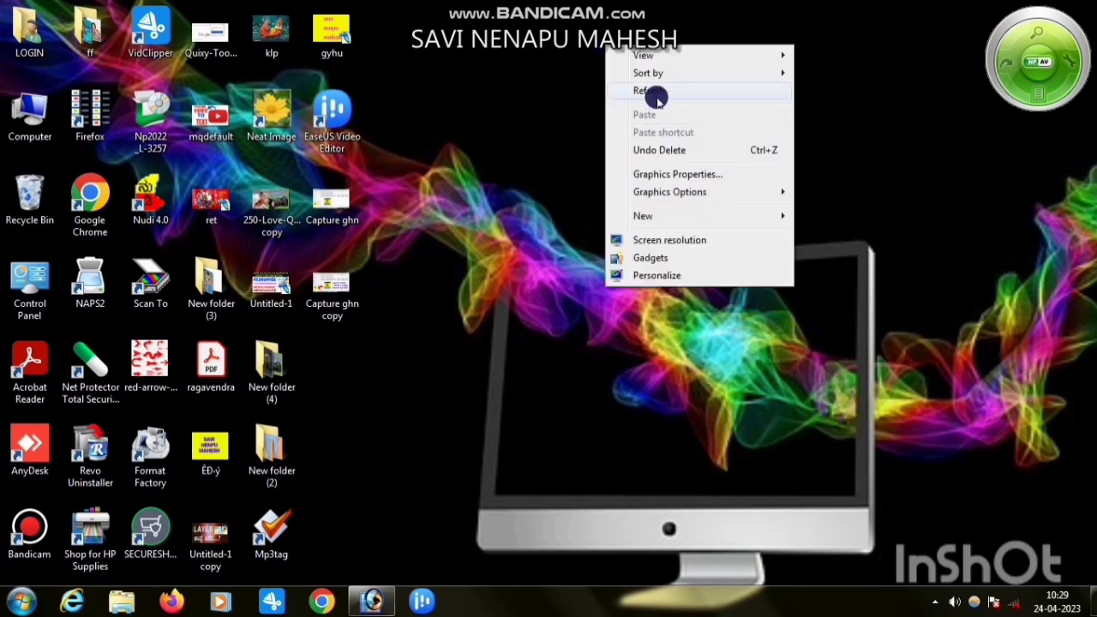
click(652, 94)
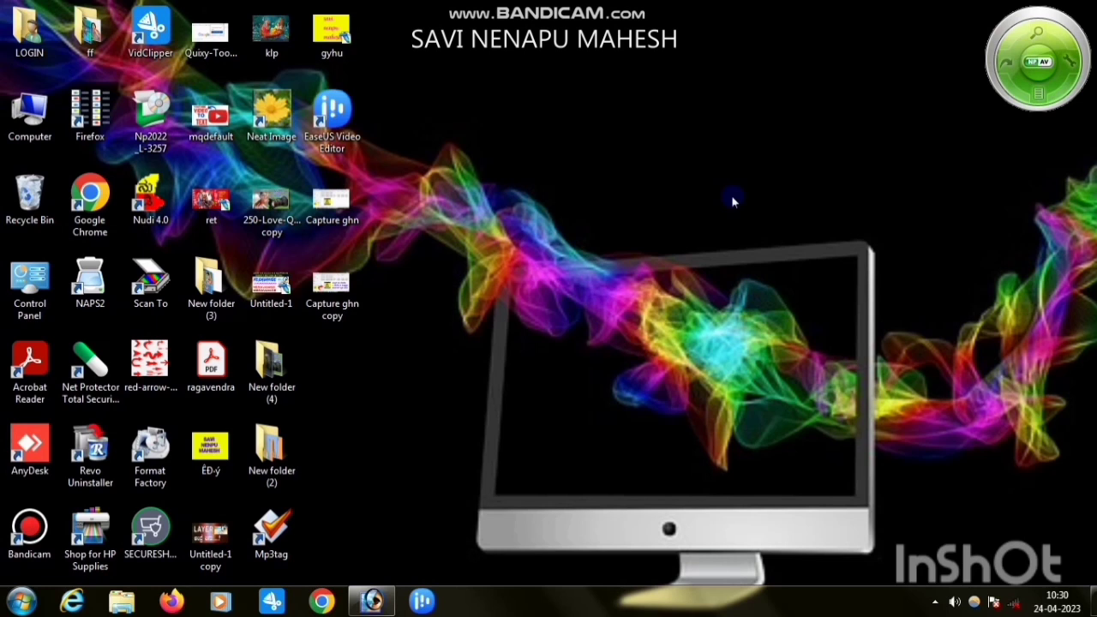
right_click(645, 269)
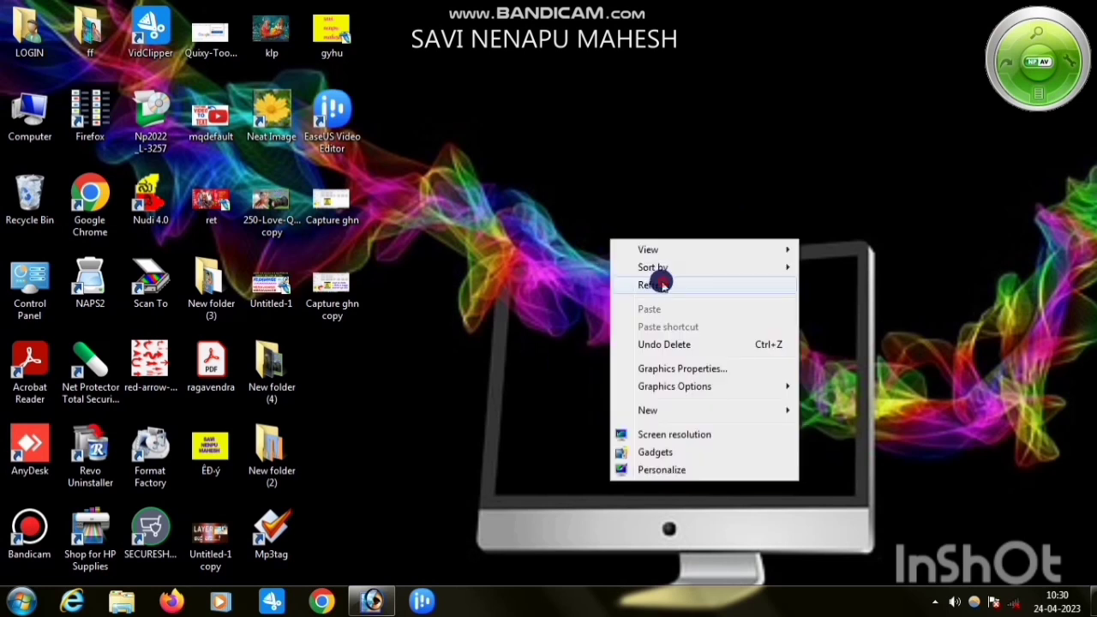
click(657, 279)
click(373, 602)
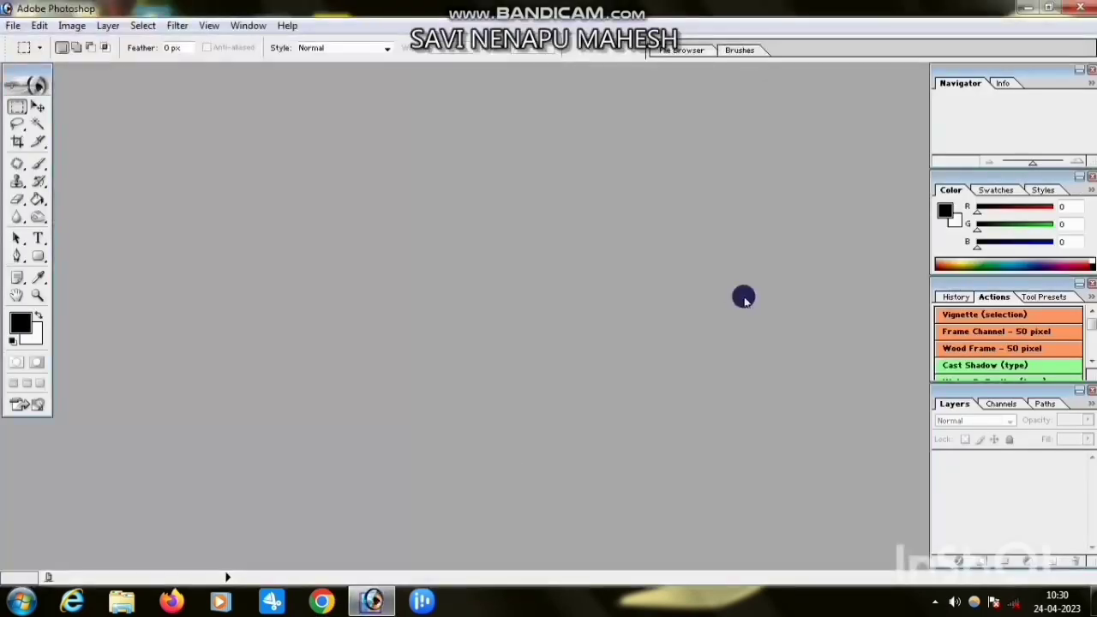
click(1032, 9)
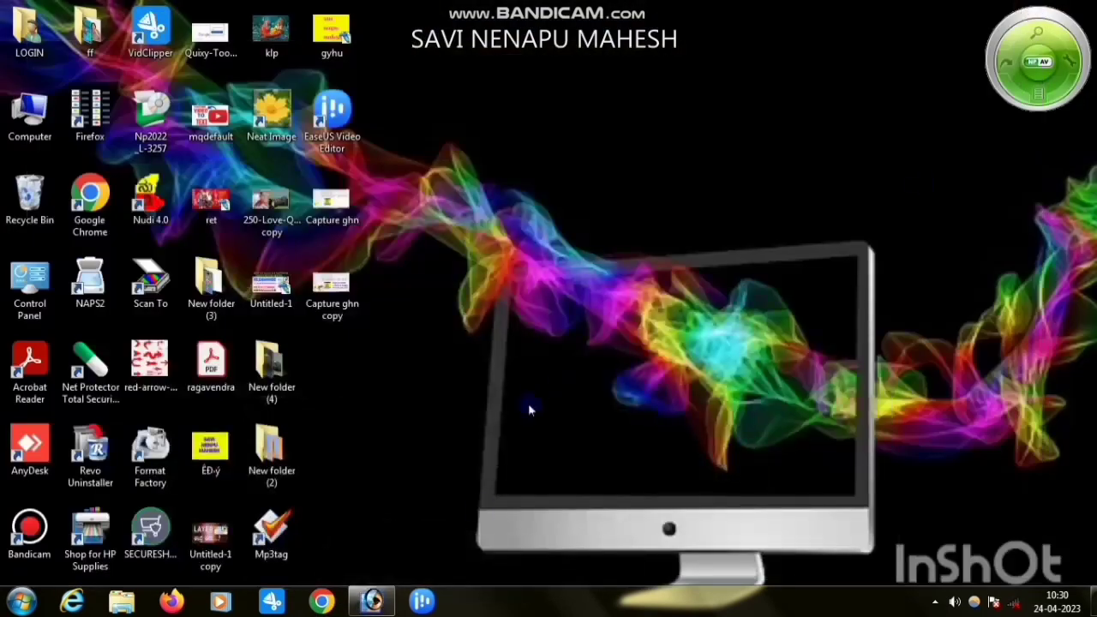
double_click(89, 30)
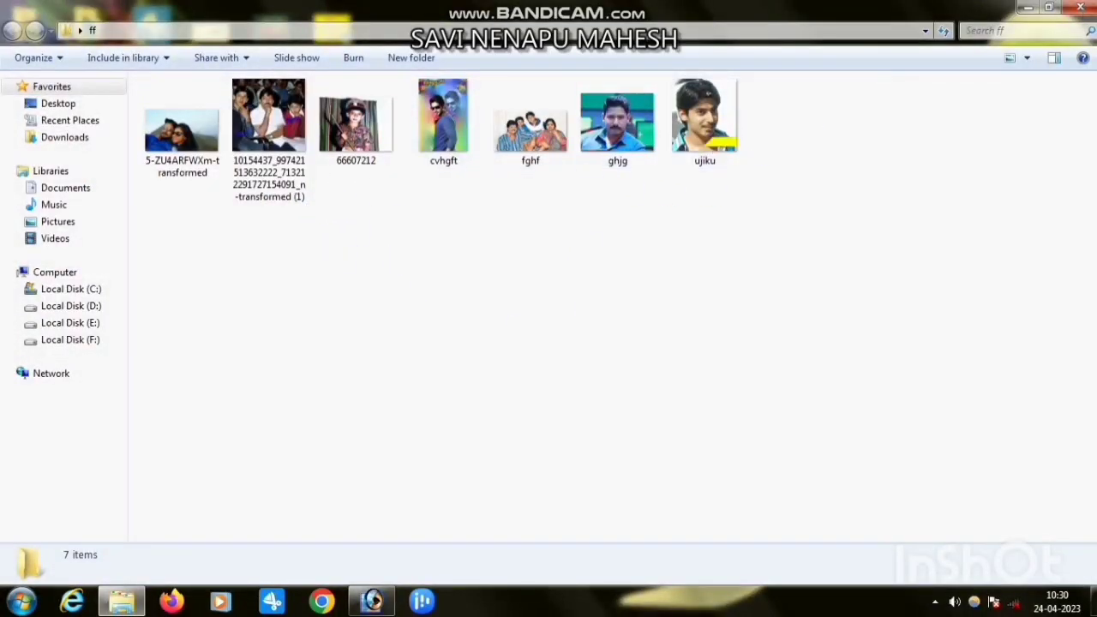
click(1079, 7)
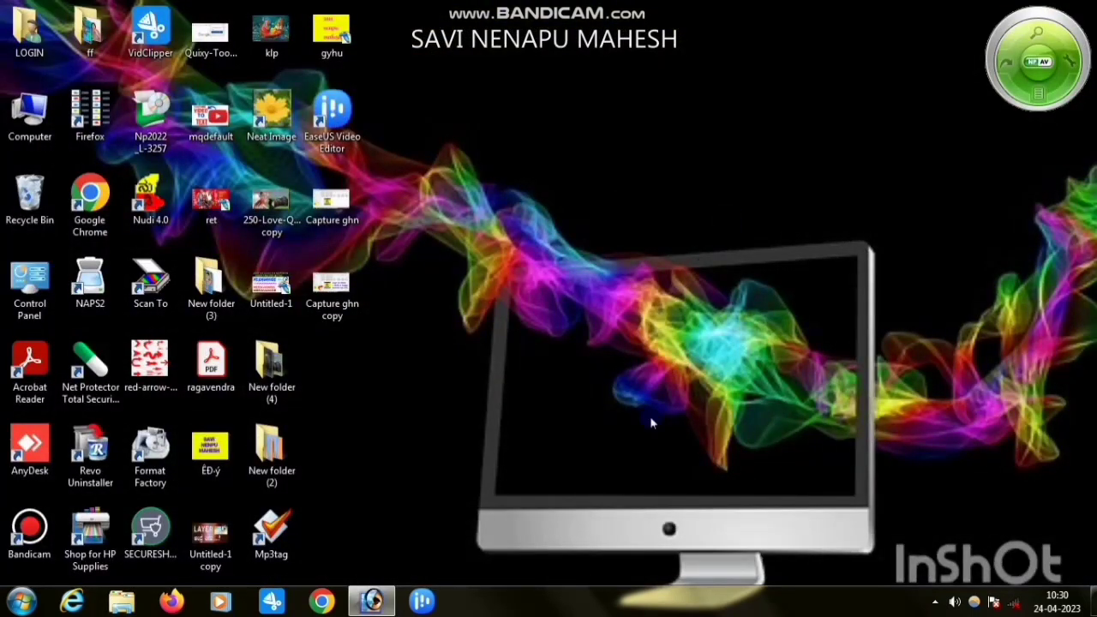
- Switch to Adobe Photoshop
click(371, 601)
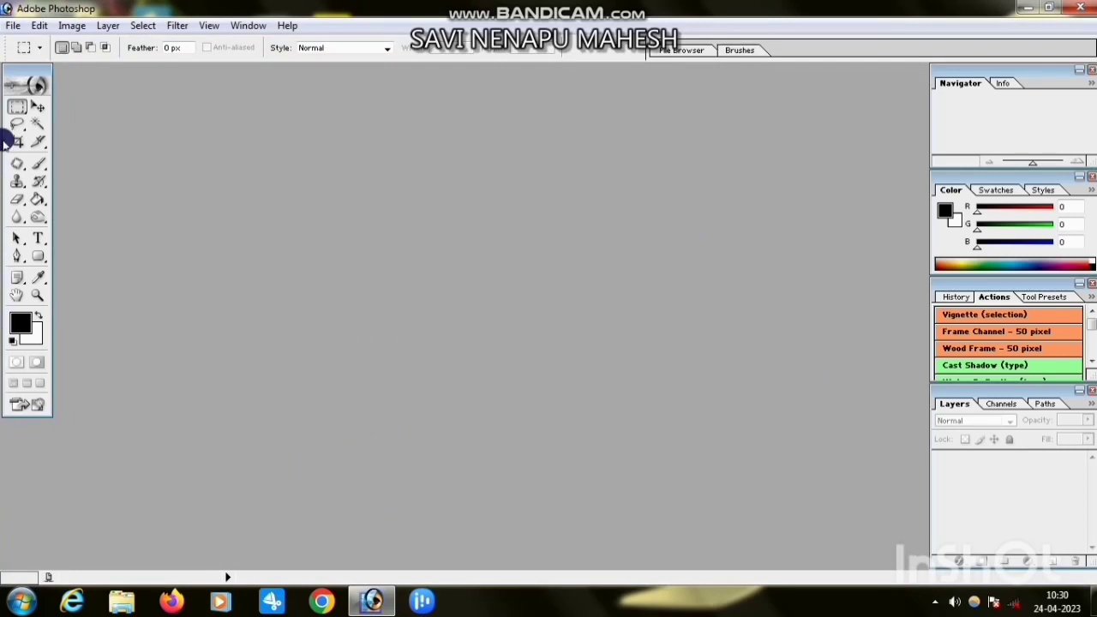
click(15, 28)
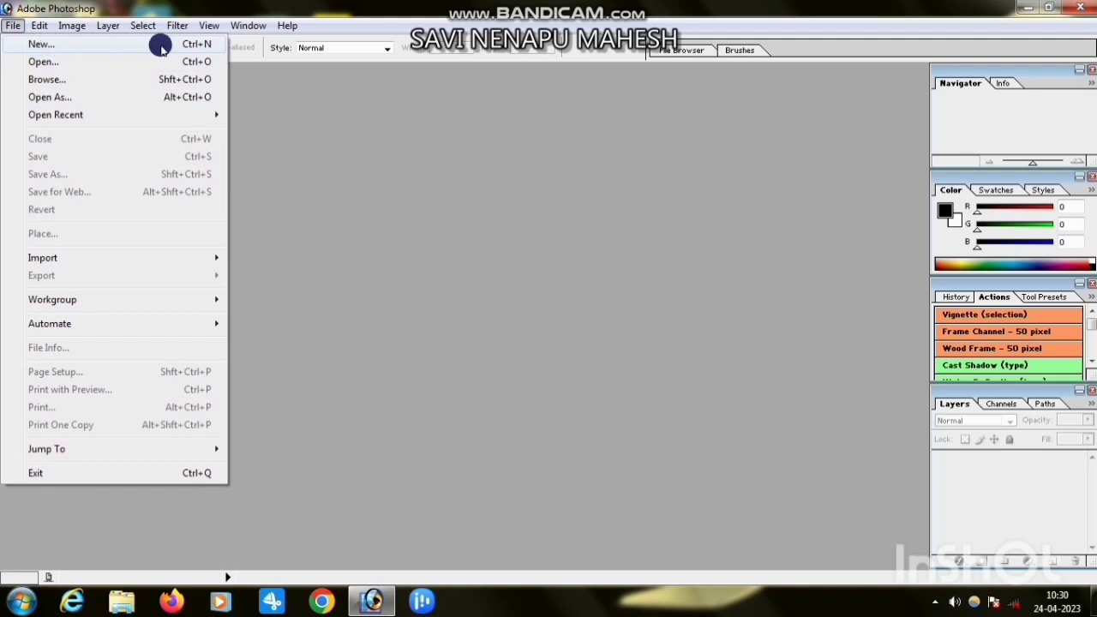
click(50, 50)
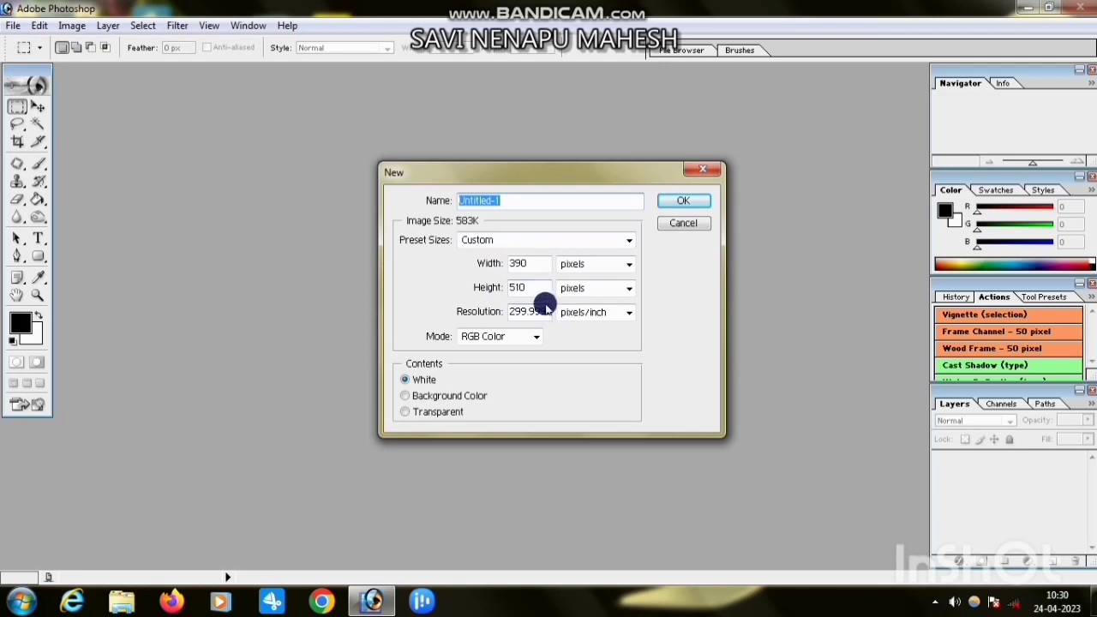
key(Escape)
- Create a new white document from the 1280 x 720 HDTV 720P preset and maximize its window
click(13, 26)
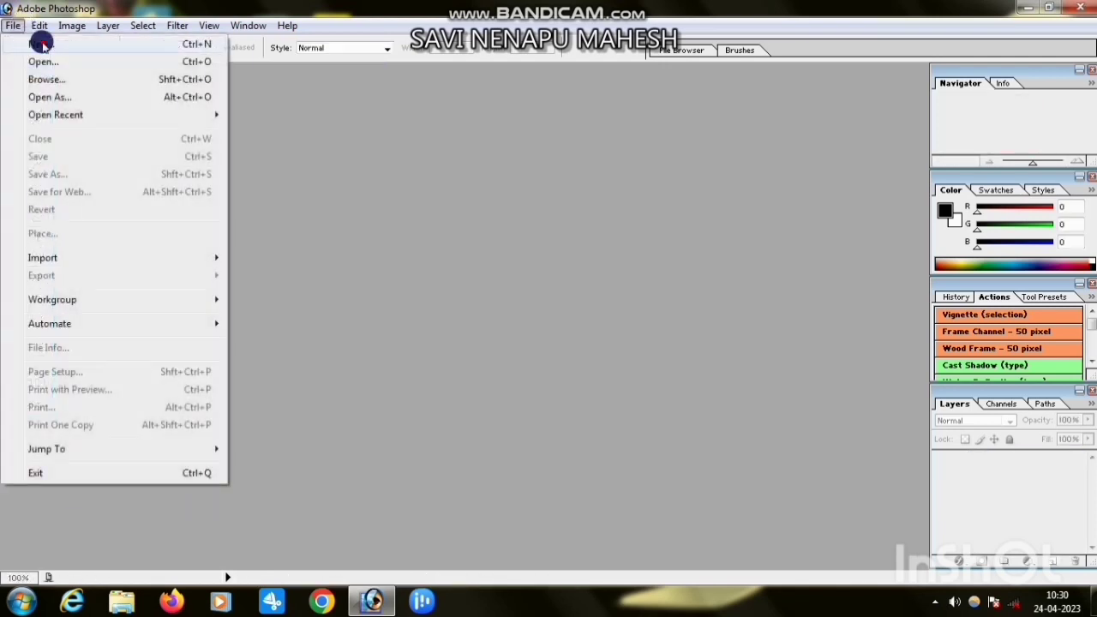
click(41, 44)
click(523, 237)
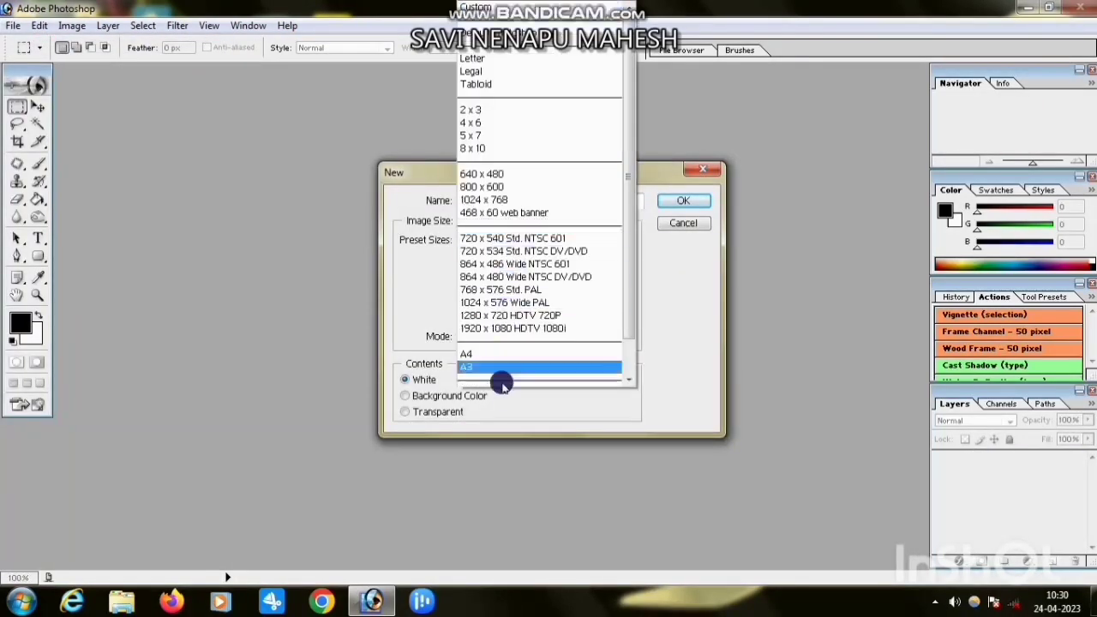
click(518, 315)
click(669, 201)
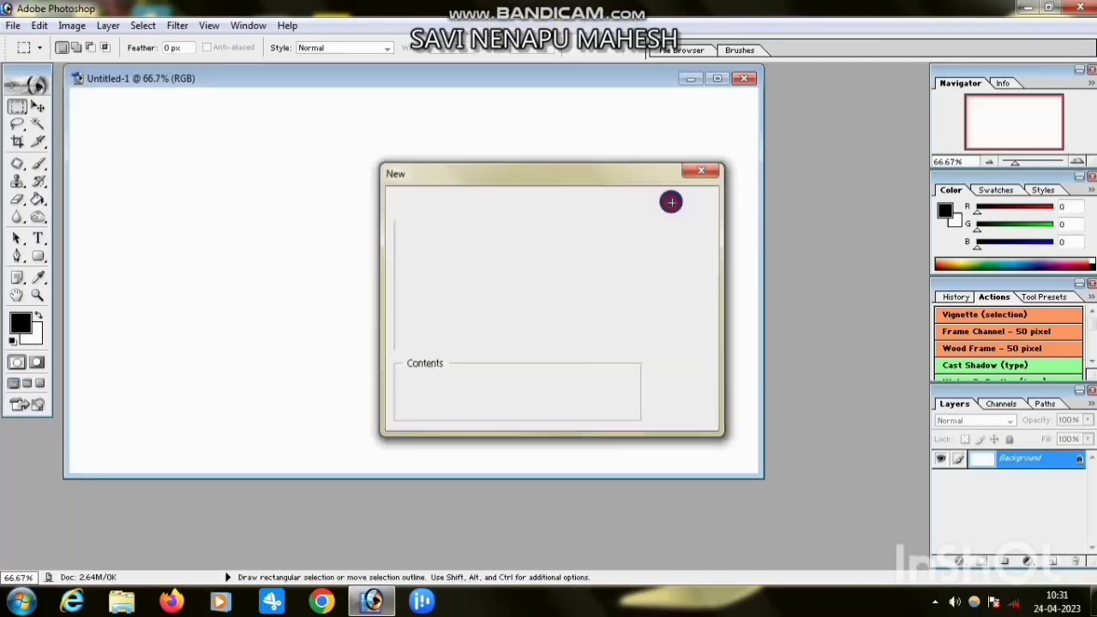
click(718, 80)
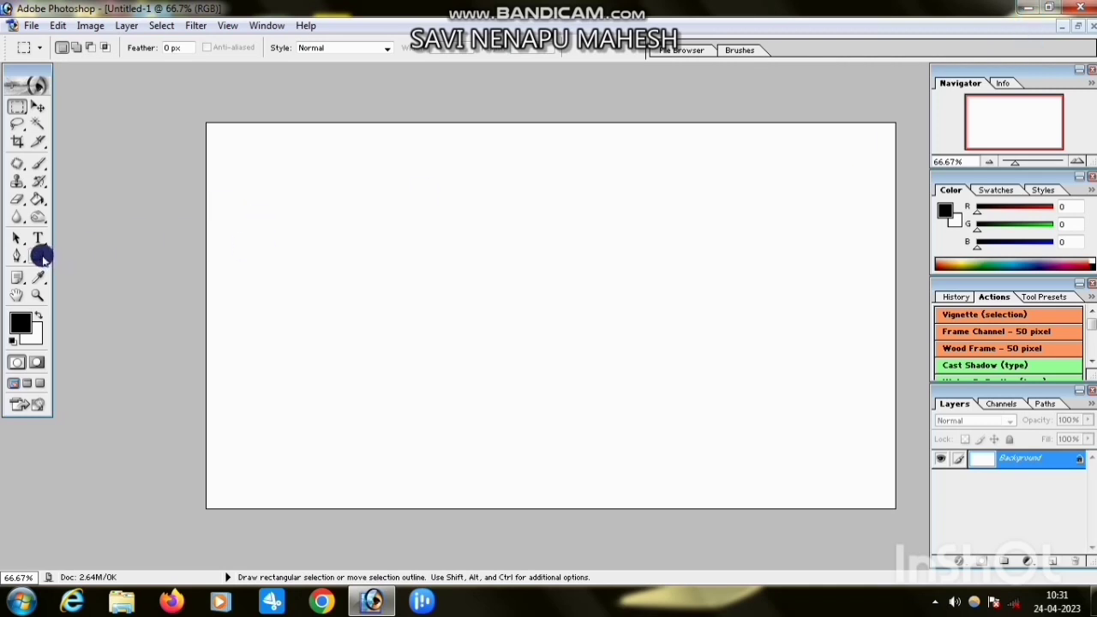
- Magnify the screen and examine the shape tools grouped with the Rounded Rectangle Tool and their options
key(super+plus)
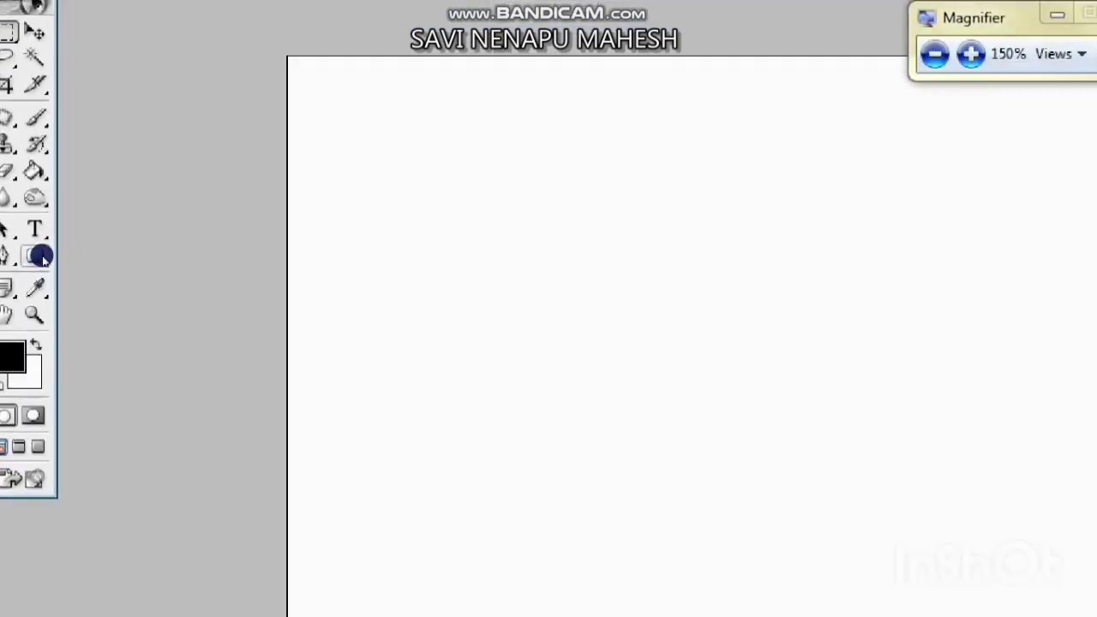
key(super+plus)
key(super+plus)
key(super+plus)
key(super+plus)
key(super+plus)
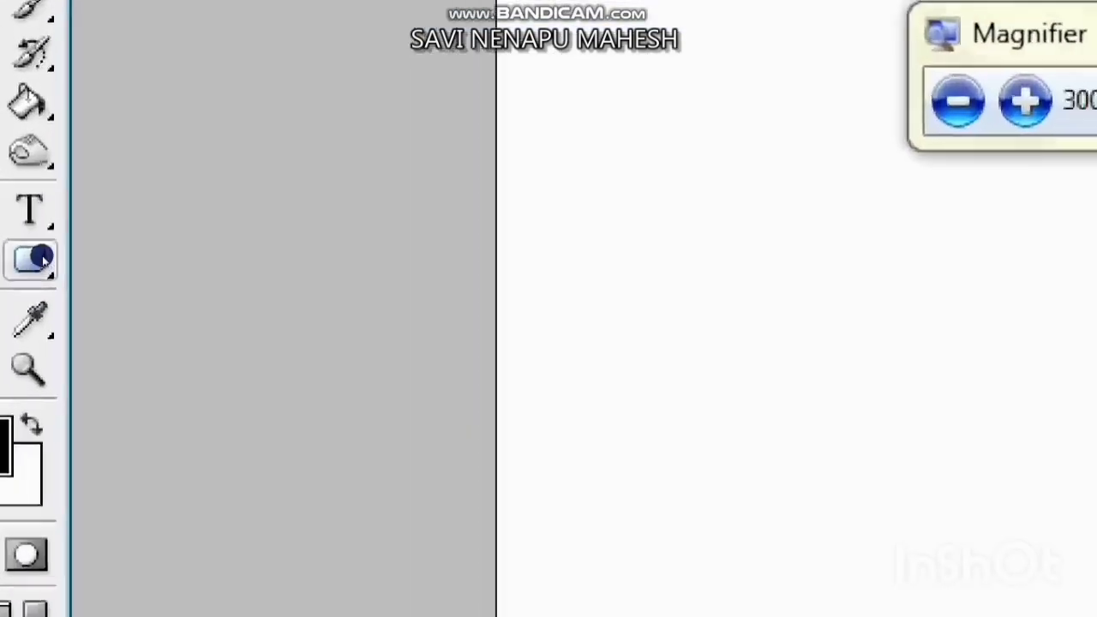
click(41, 259)
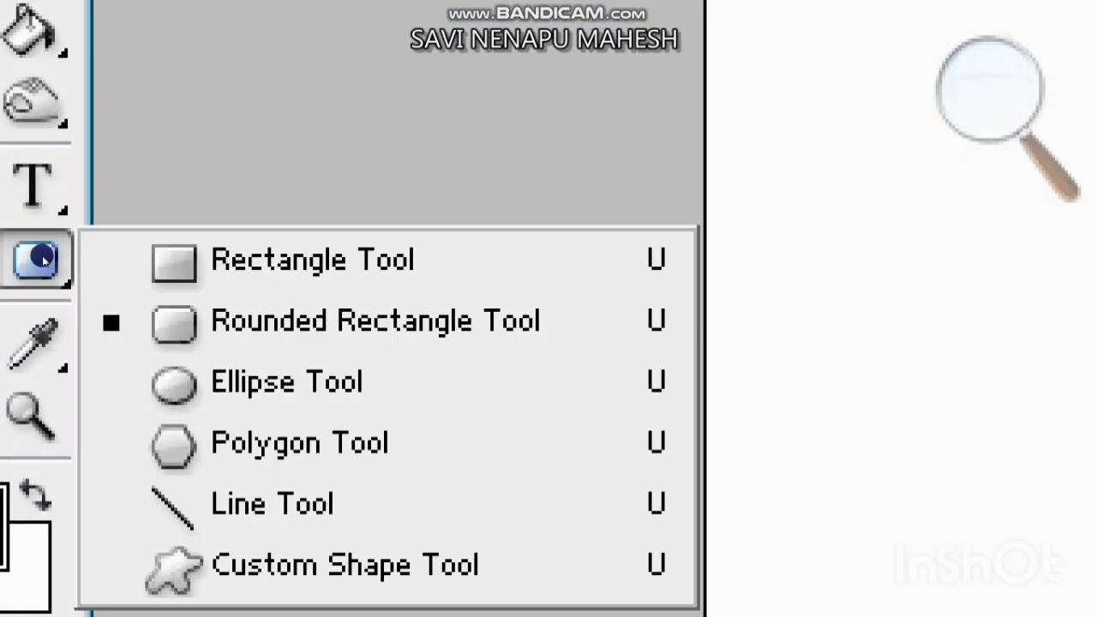
click(130, 271)
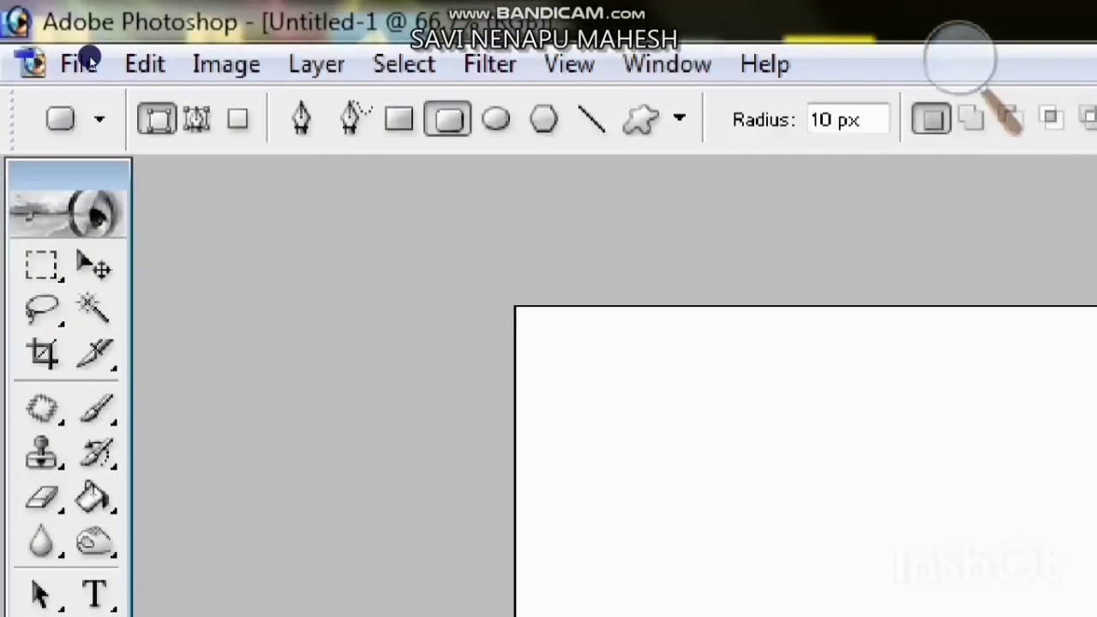
- Activate the Move tool with Show Bounding Box and Auto Select Layer turned on
click(95, 266)
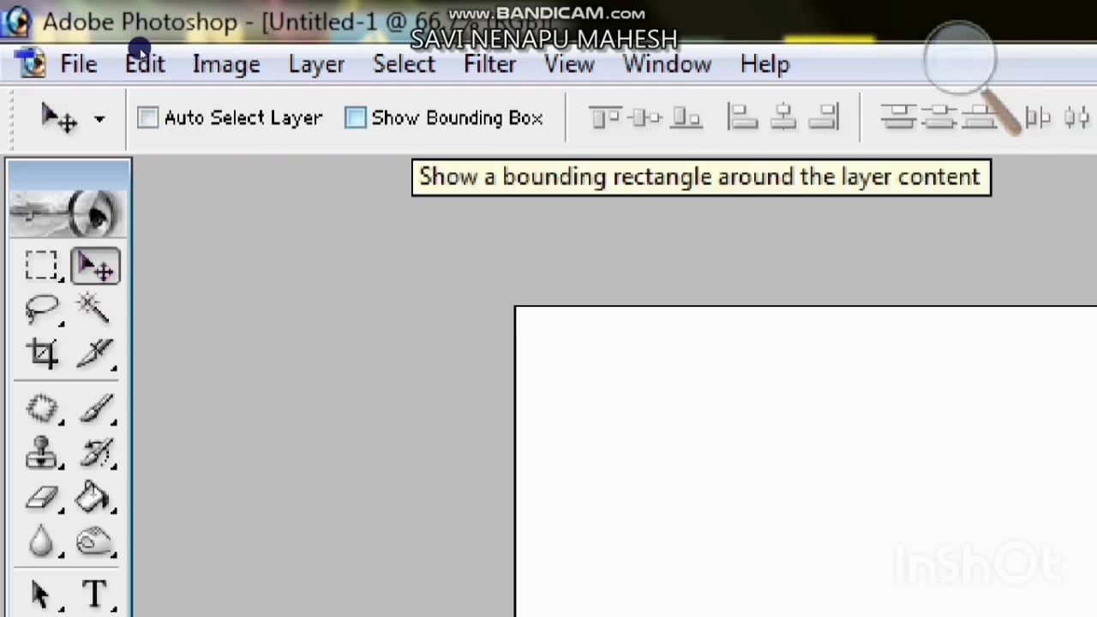
click(355, 117)
click(148, 117)
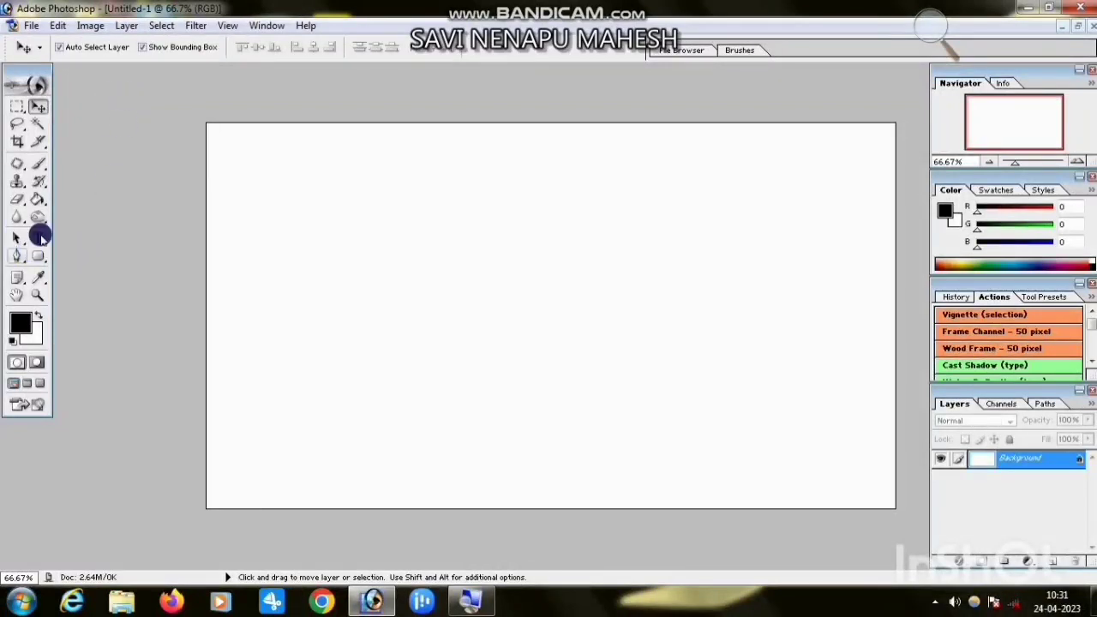
- Bring the orange background image from the computer's files into the document and place it left of the canvas centre
click(1026, 8)
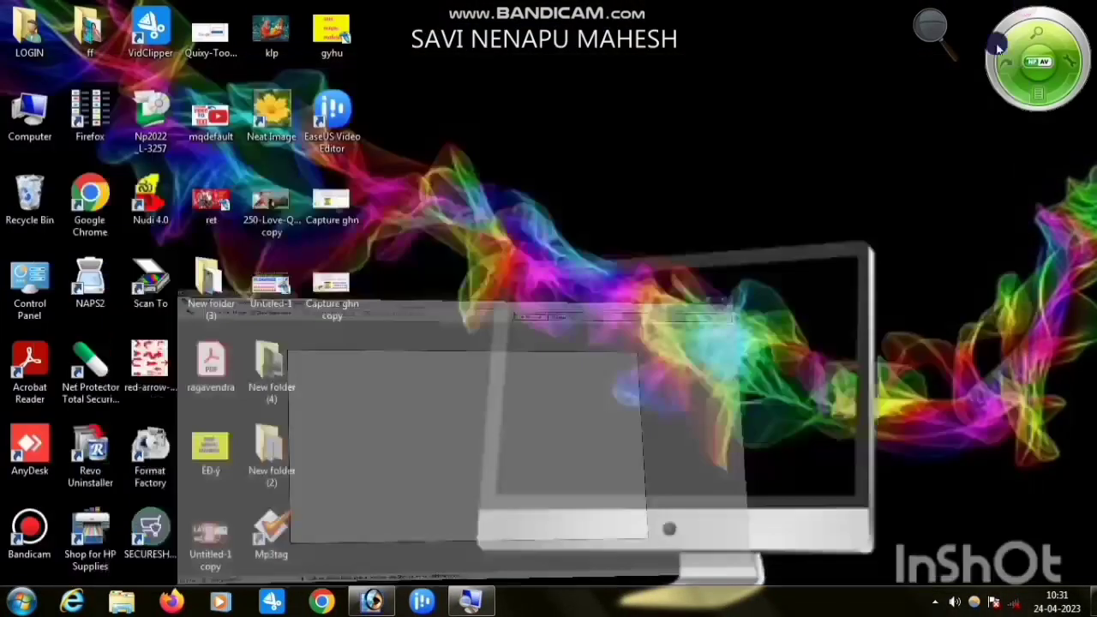
double_click(30, 111)
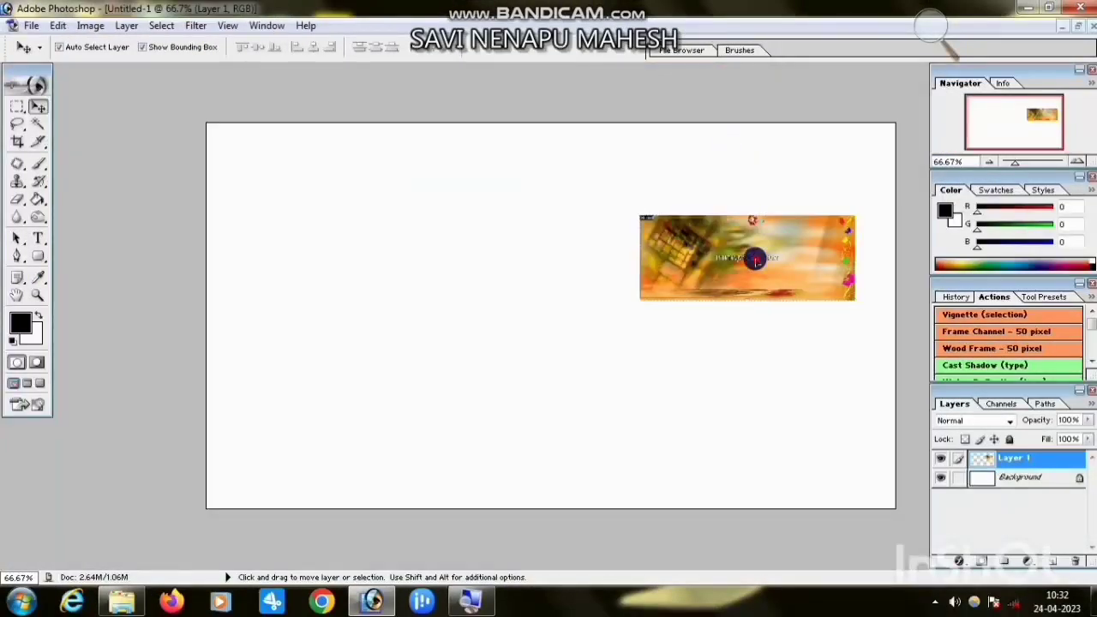
drag(757, 255, 489, 263)
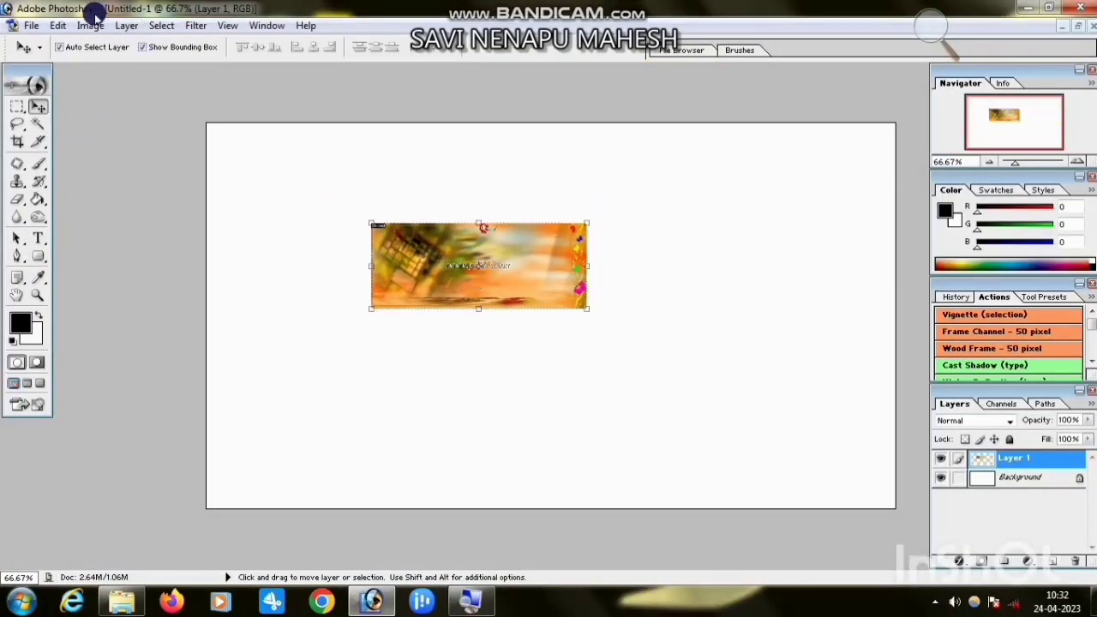
- Apply a Gaussian Blur with a radius of 4.4 pixels to the orange background image
click(195, 25)
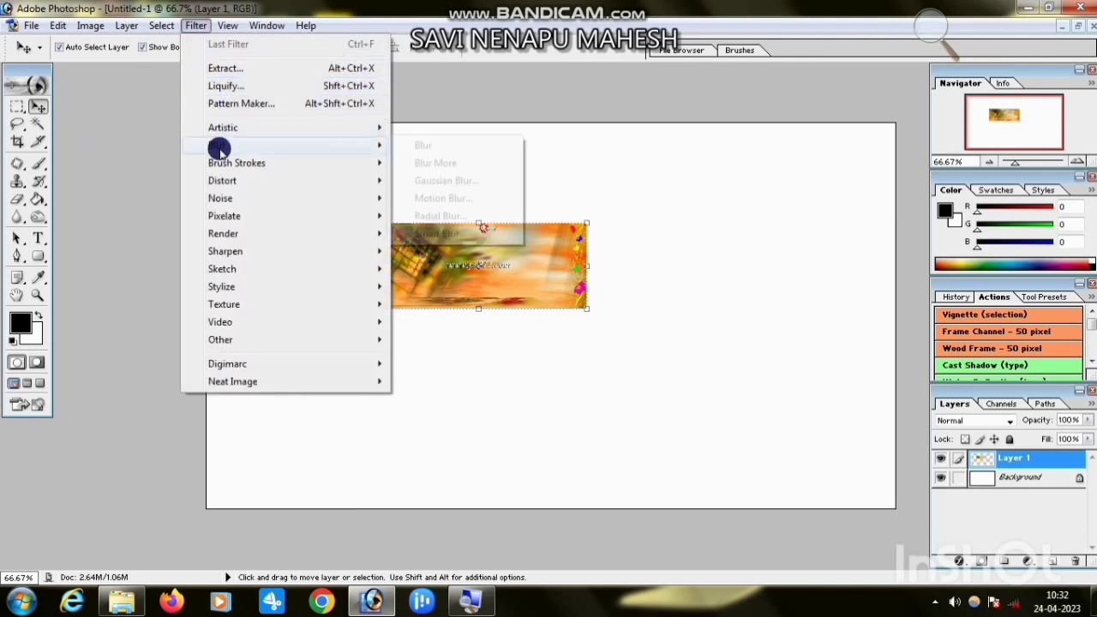
mouse_move(384, 151)
click(433, 181)
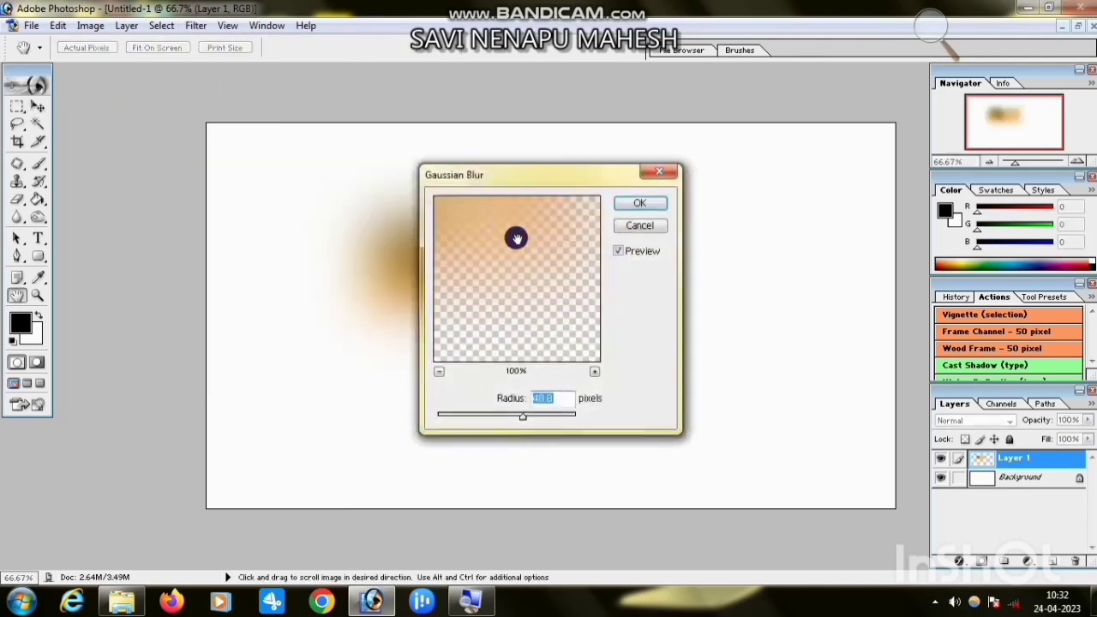
drag(537, 179, 726, 196)
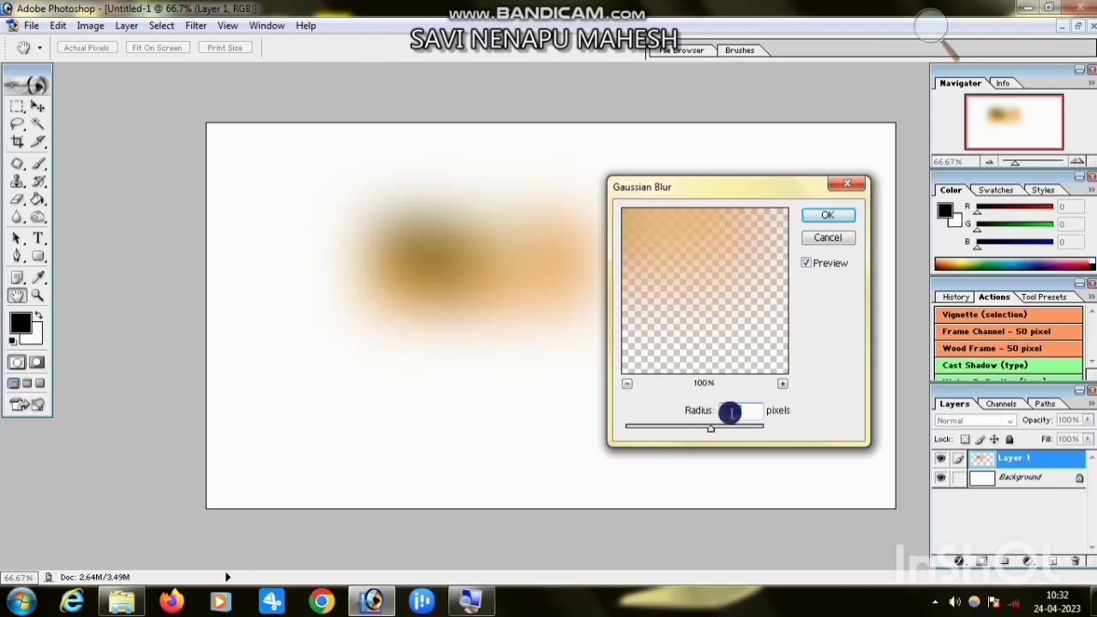
drag(711, 430, 672, 436)
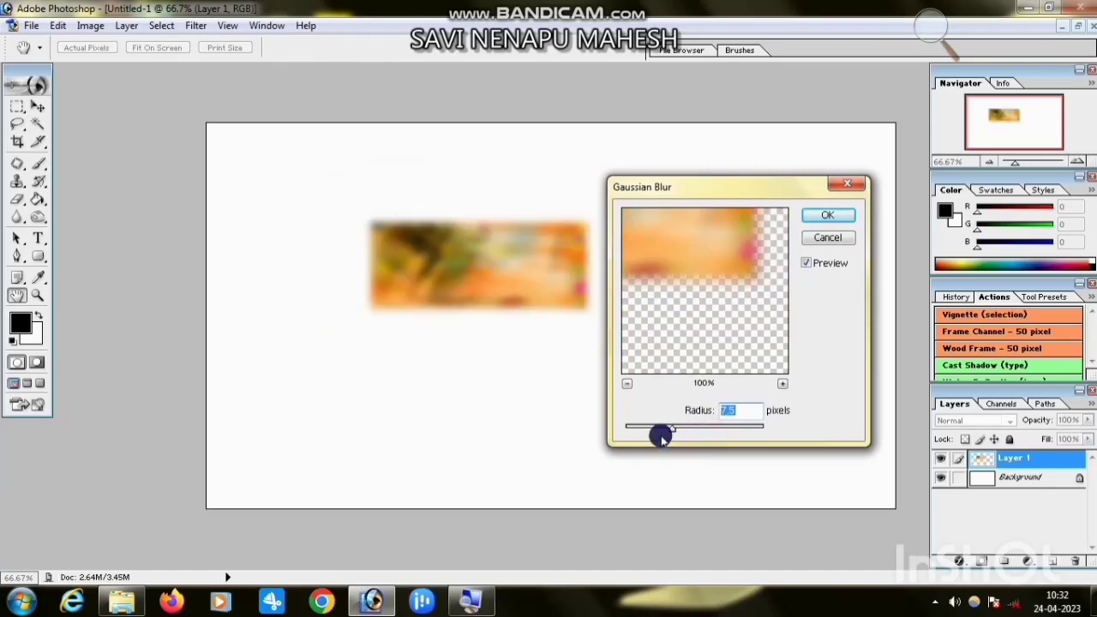
drag(661, 428, 658, 427)
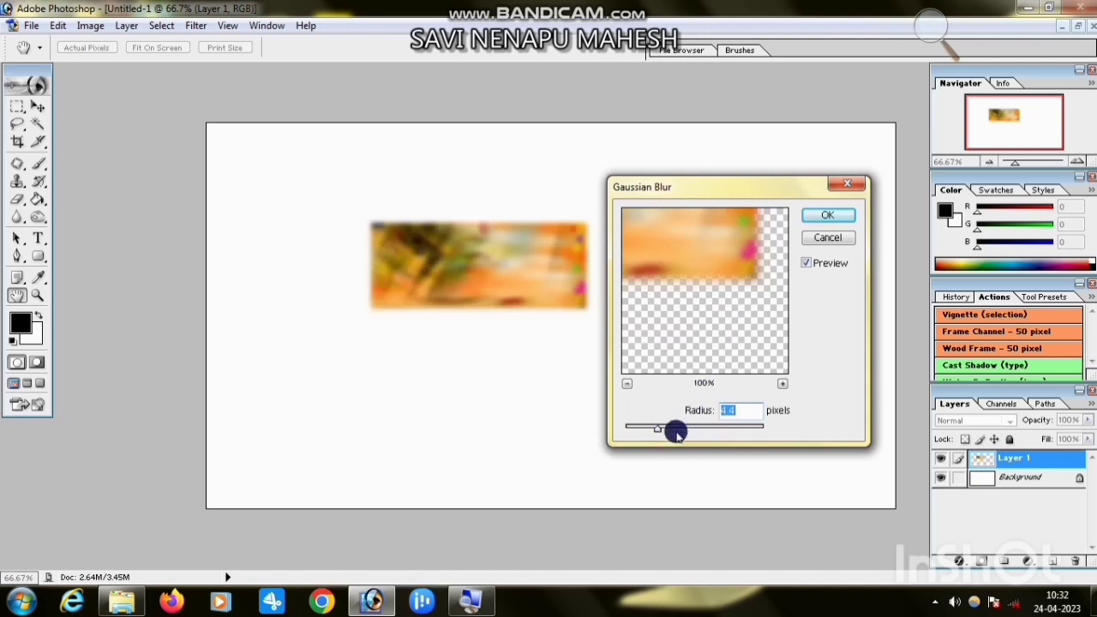
click(817, 217)
- Scale the blurred background image to about 305.5% wide and 401.4% high and position it over the canvas
key(v)
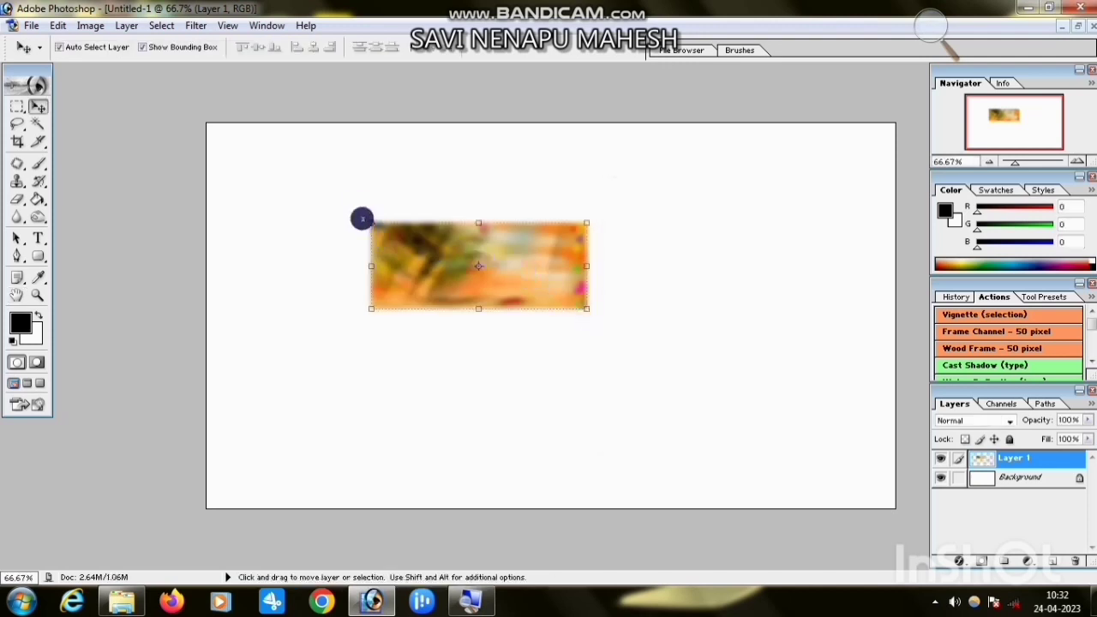
drag(373, 226, 259, 176)
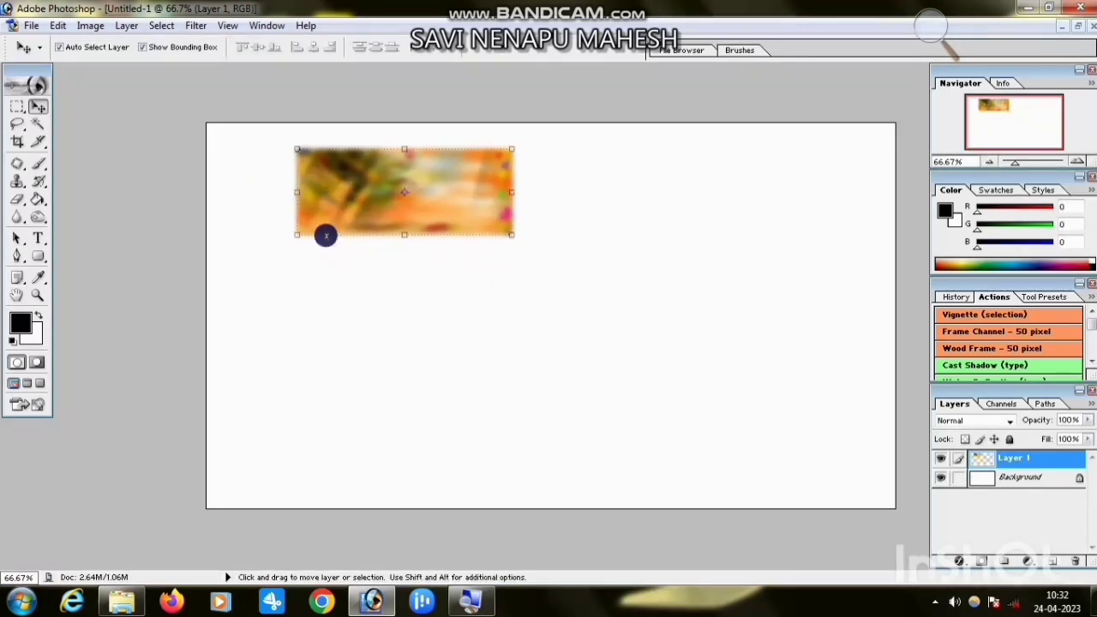
key(ctrl+t)
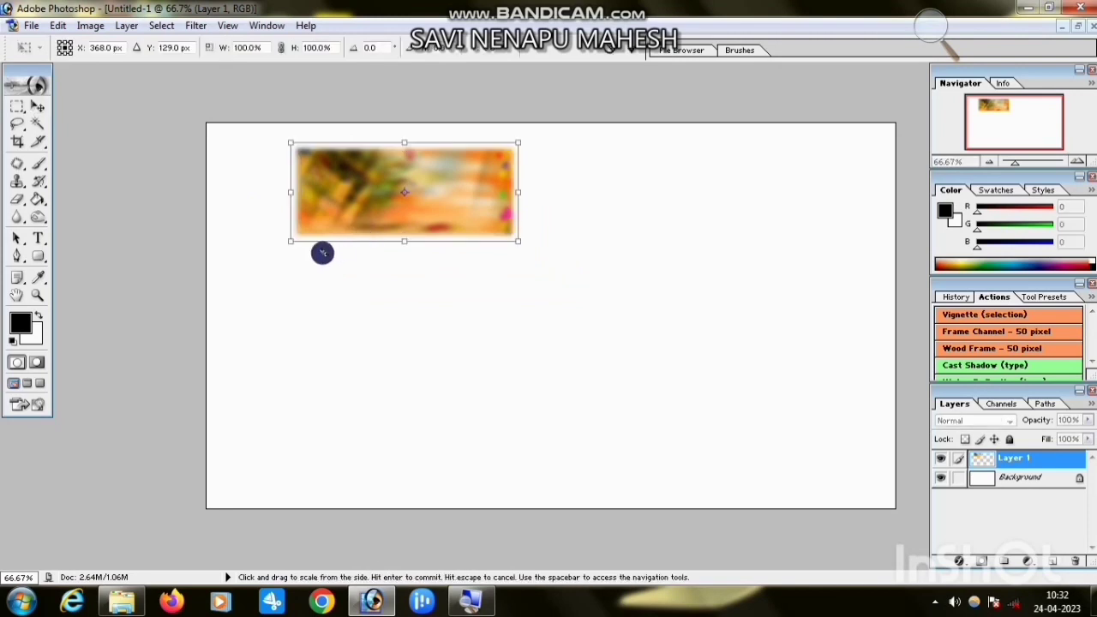
drag(293, 238, 216, 318)
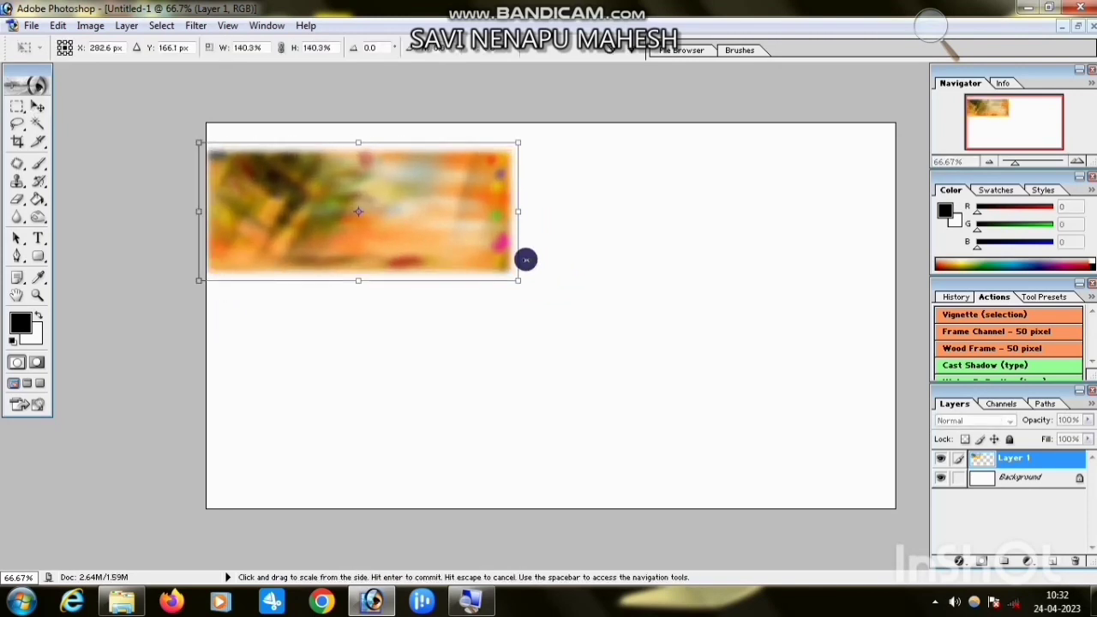
drag(516, 286, 851, 532)
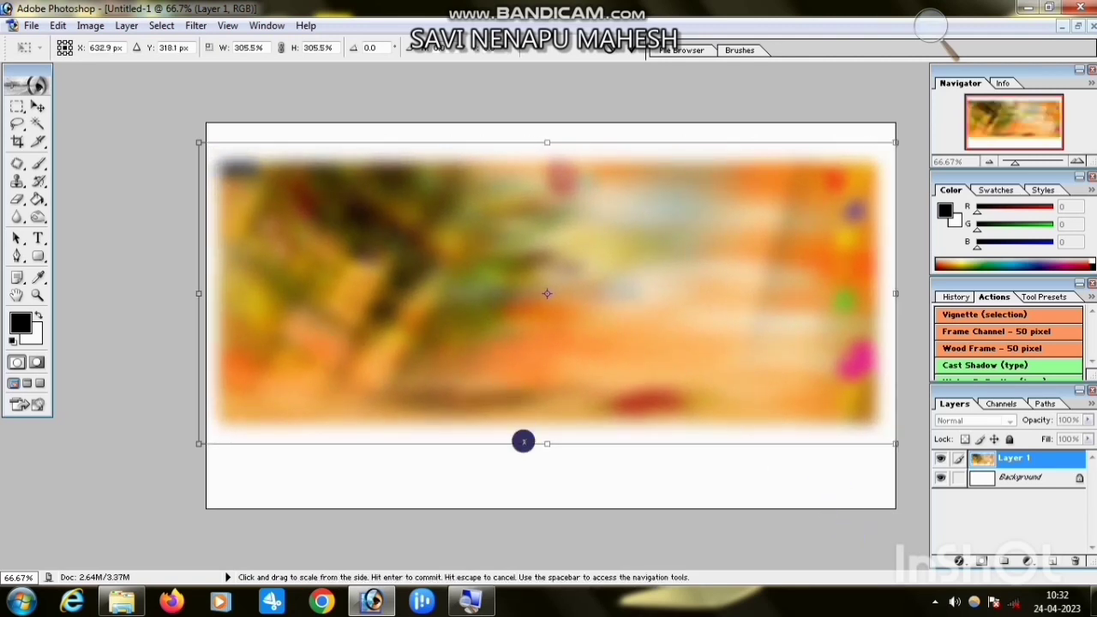
drag(543, 445, 557, 509)
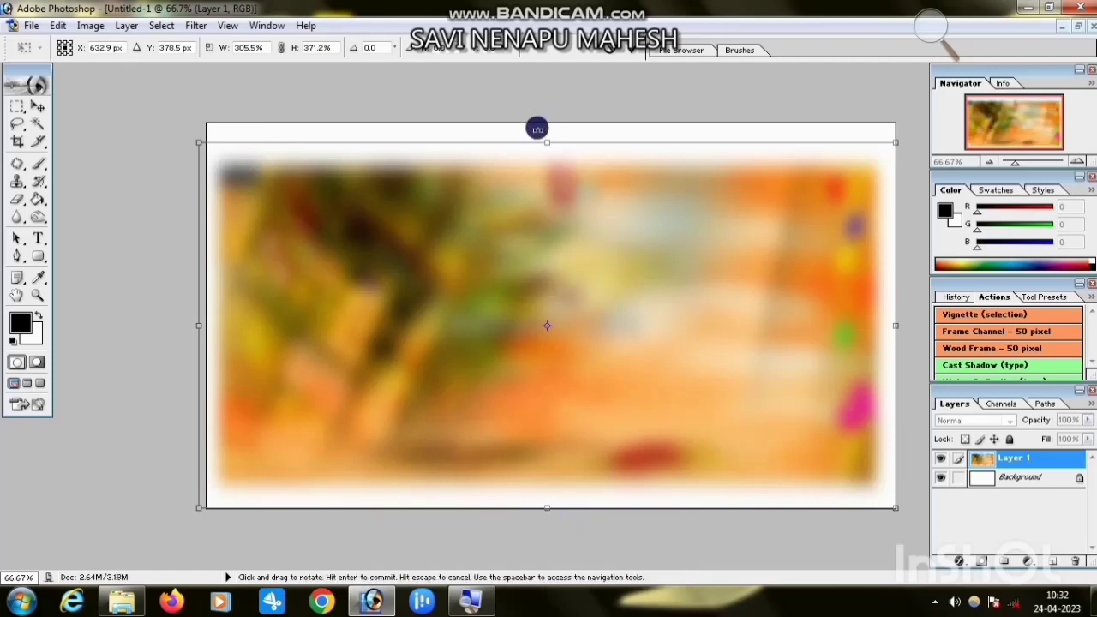
drag(543, 140, 547, 110)
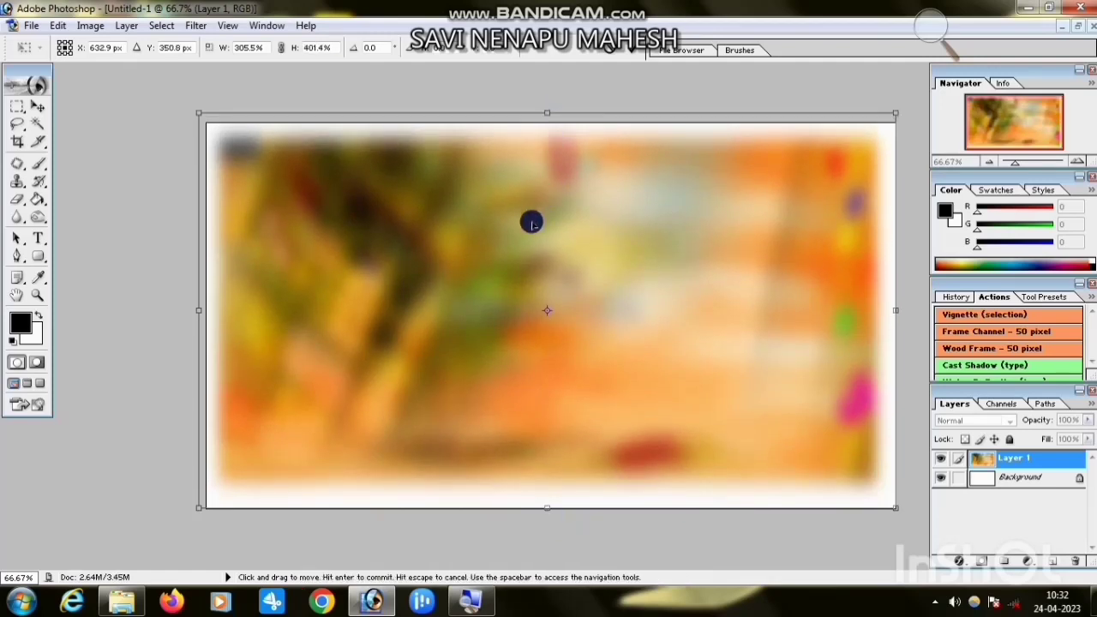
drag(529, 230, 523, 247)
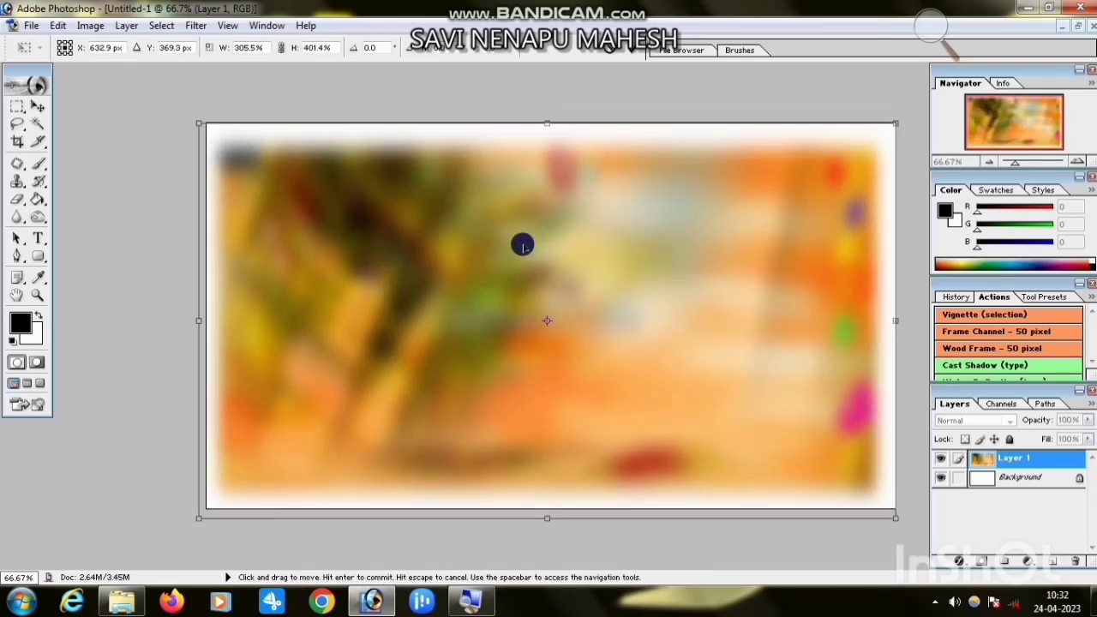
key(Return)
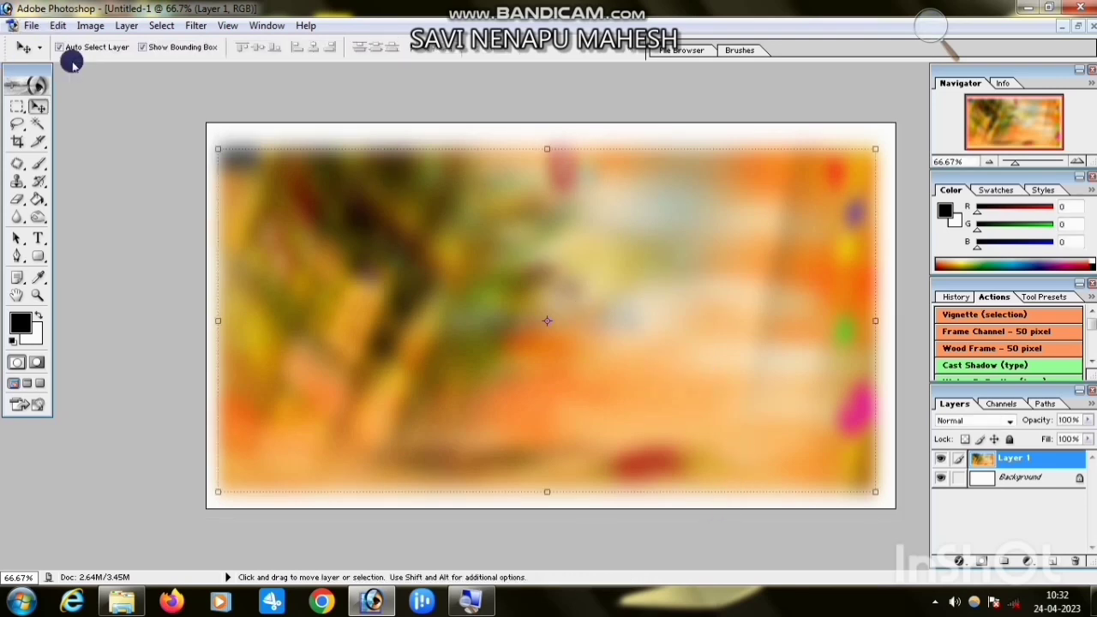
- Add a new layer above the background image and set the foreground colour to cyan, RGB 11, 246, 249
click(1054, 562)
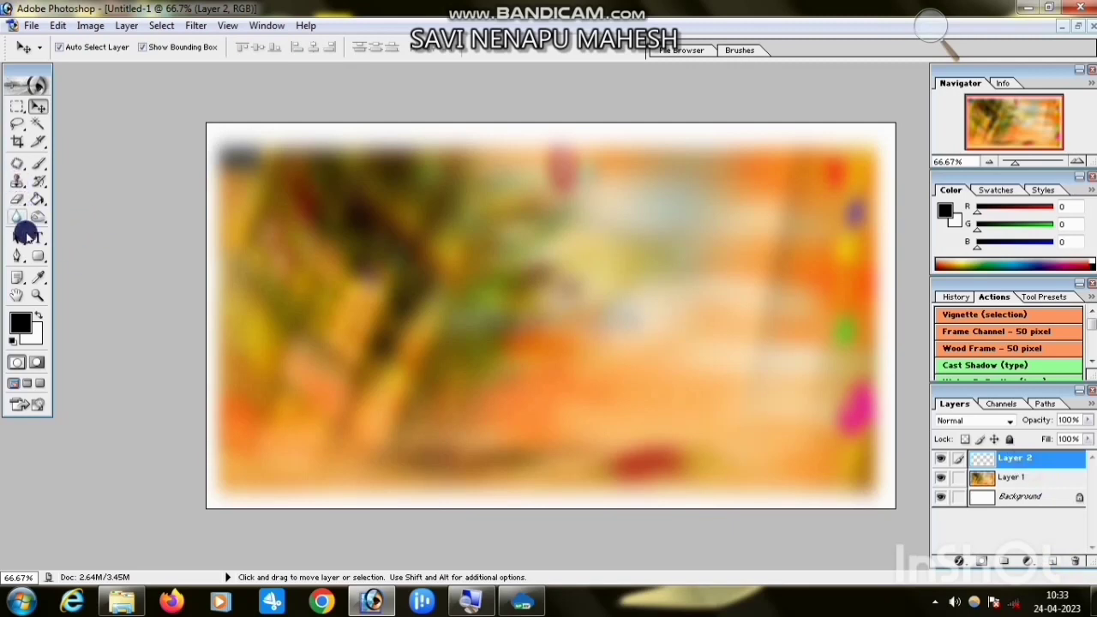
click(28, 324)
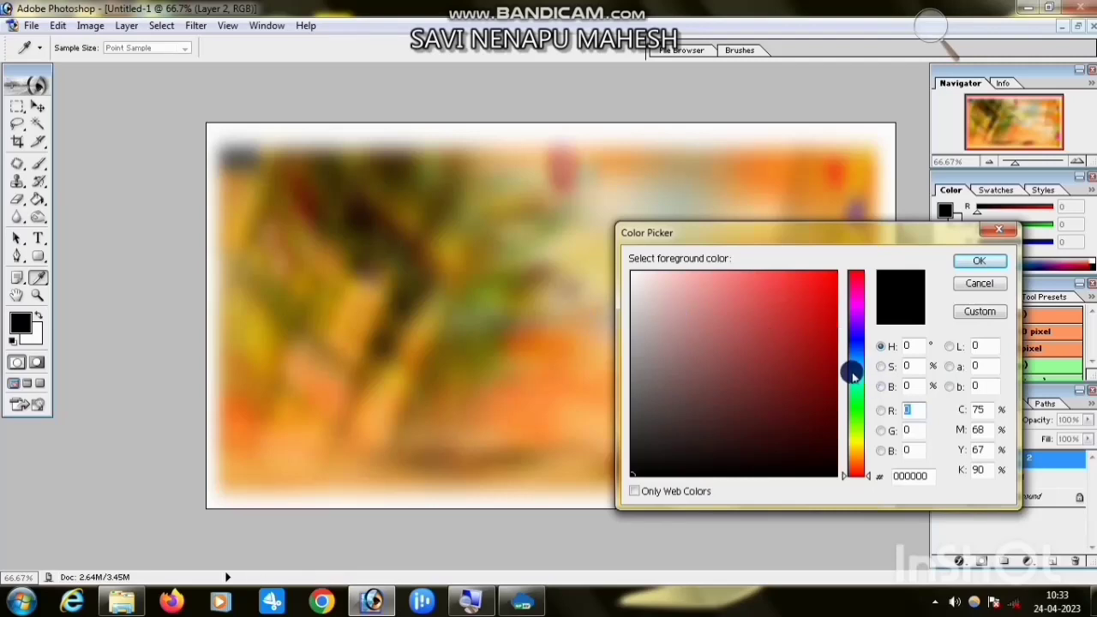
click(853, 372)
click(828, 274)
click(973, 266)
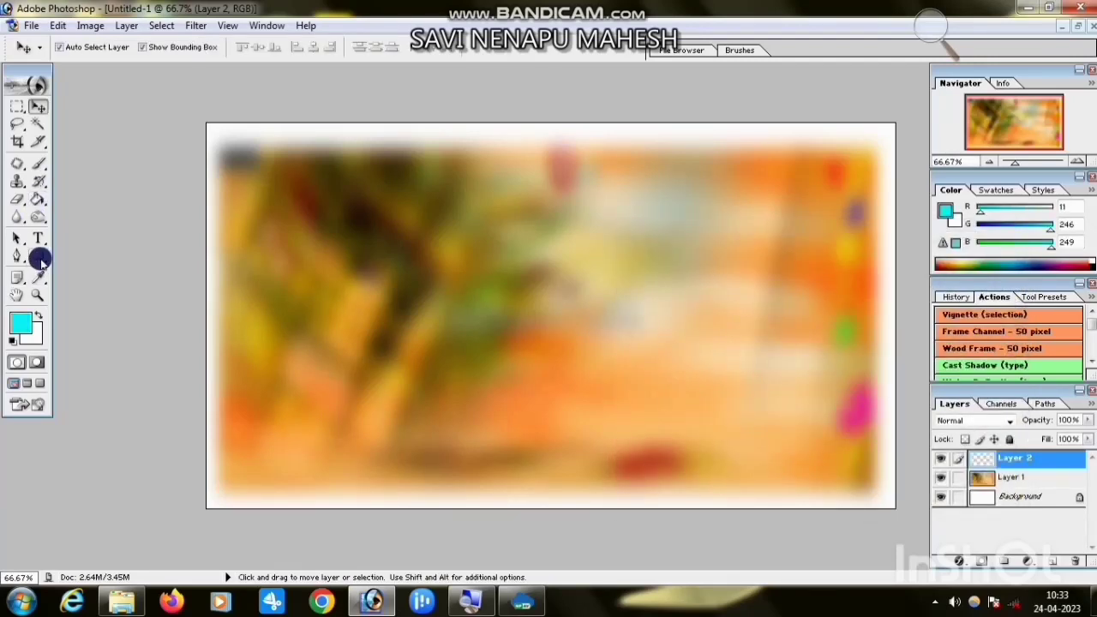
- Draw a cyan rounded square with a 10 px corner radius in Color Dodge mode near the canvas's upper-left corner
click(40, 259)
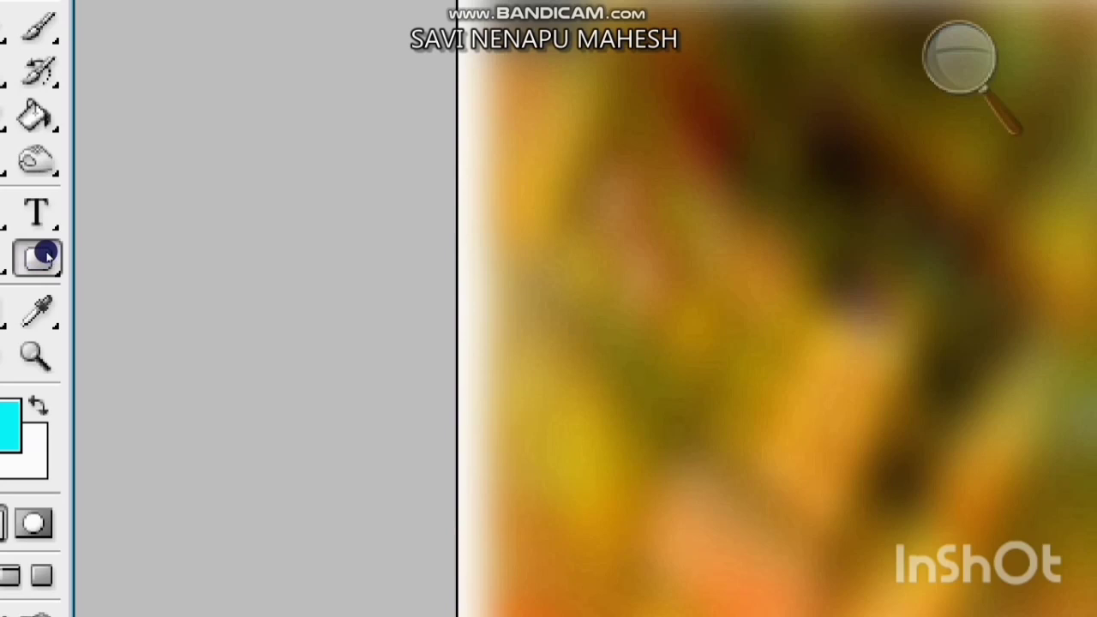
drag(47, 255, 109, 270)
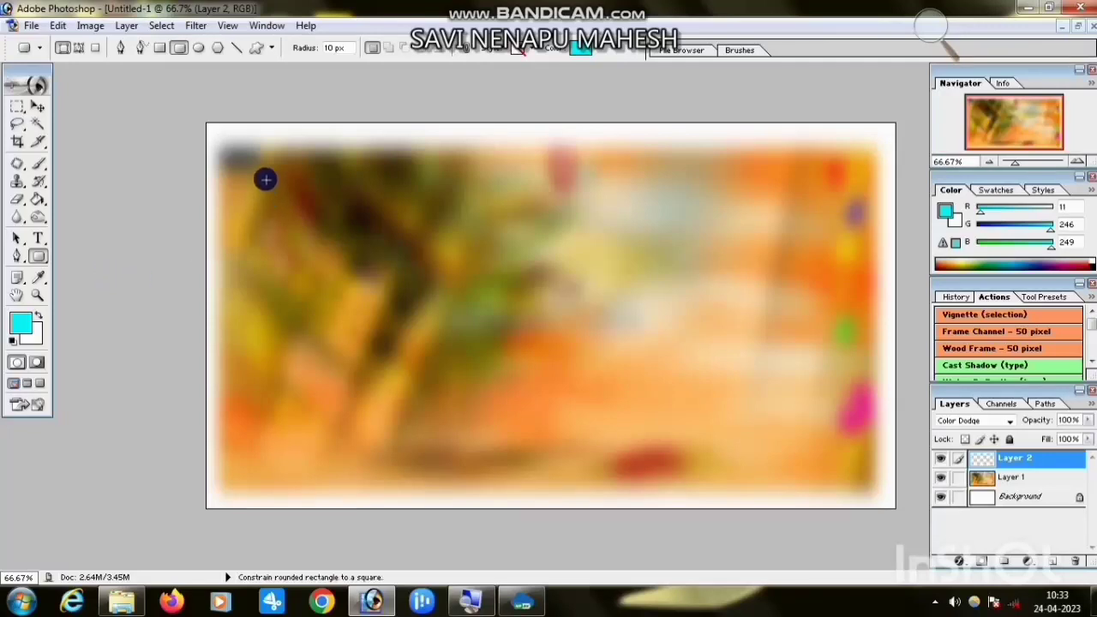
drag(255, 173, 402, 301)
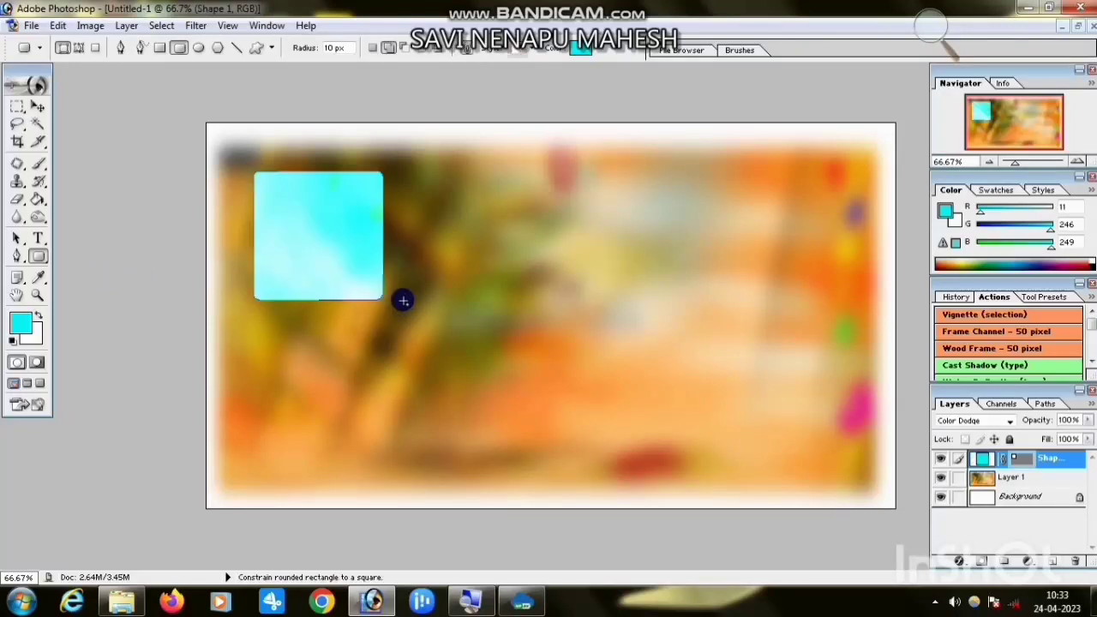
- Rotate the cyan rounded square by about -45.3 degrees into a diamond
click(40, 107)
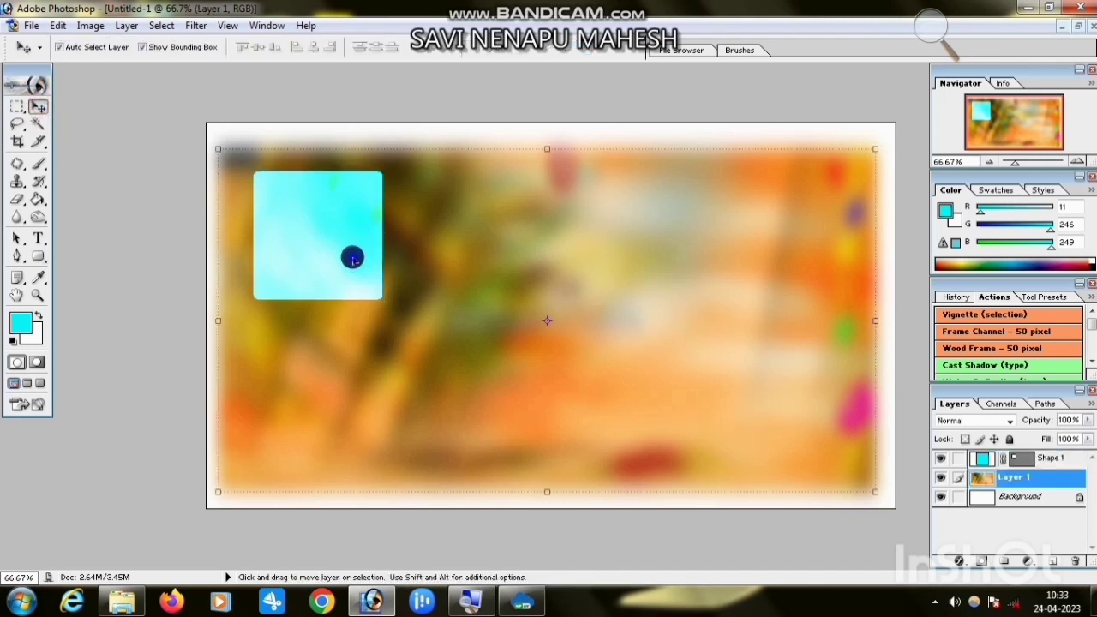
click(383, 269)
drag(472, 237, 407, 141)
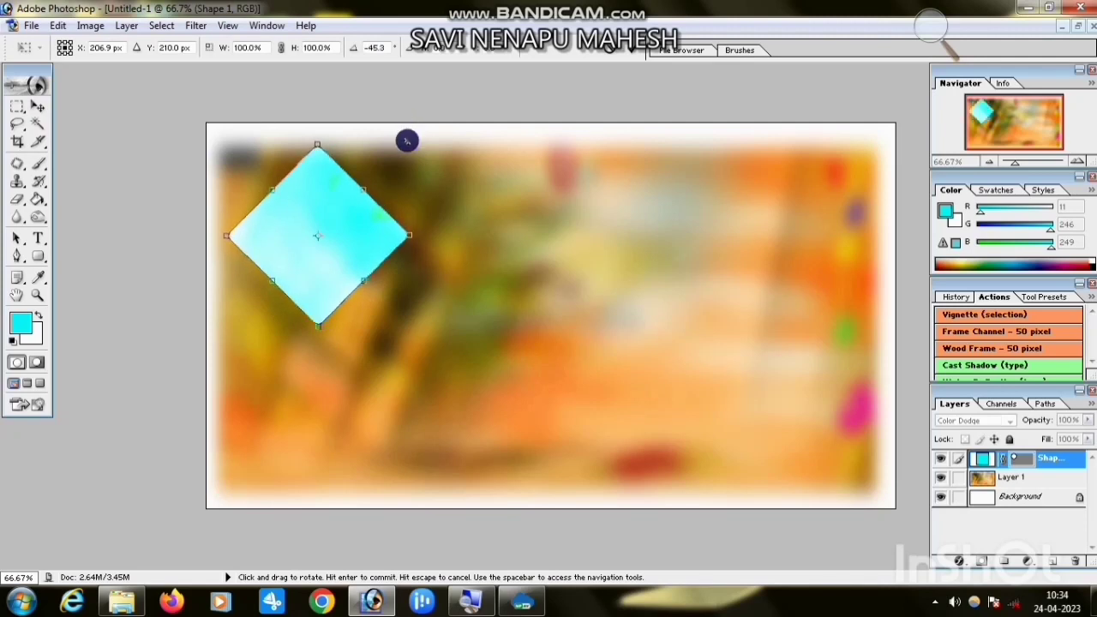
key(Return)
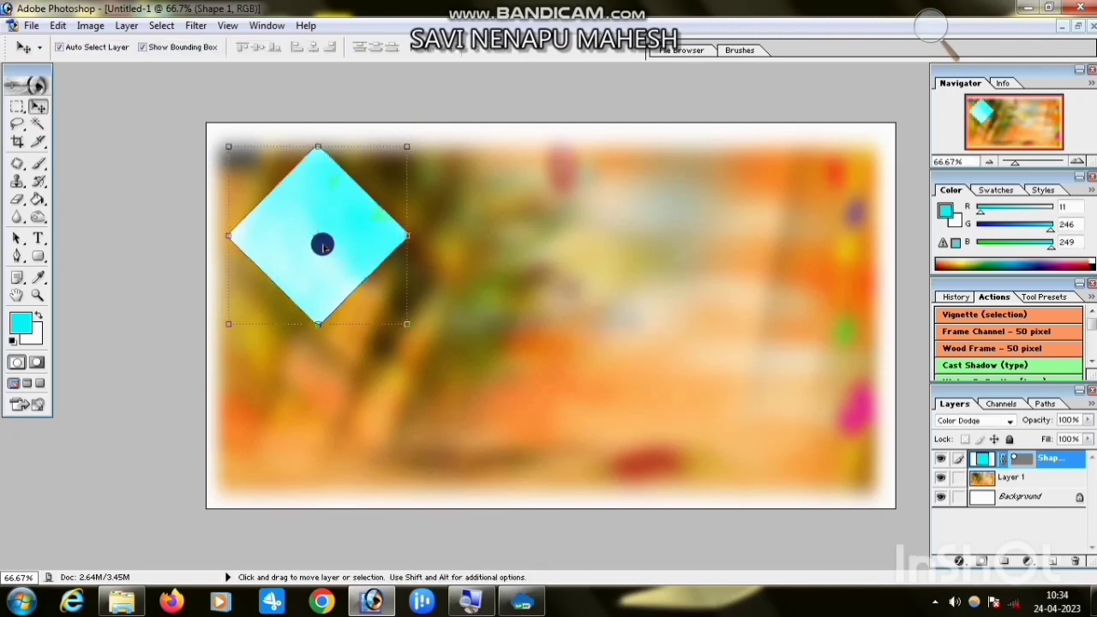
- Duplicate the cyan diamond, lower the original, and set the copy along its upper-right edge with a narrow gap
click(37, 123)
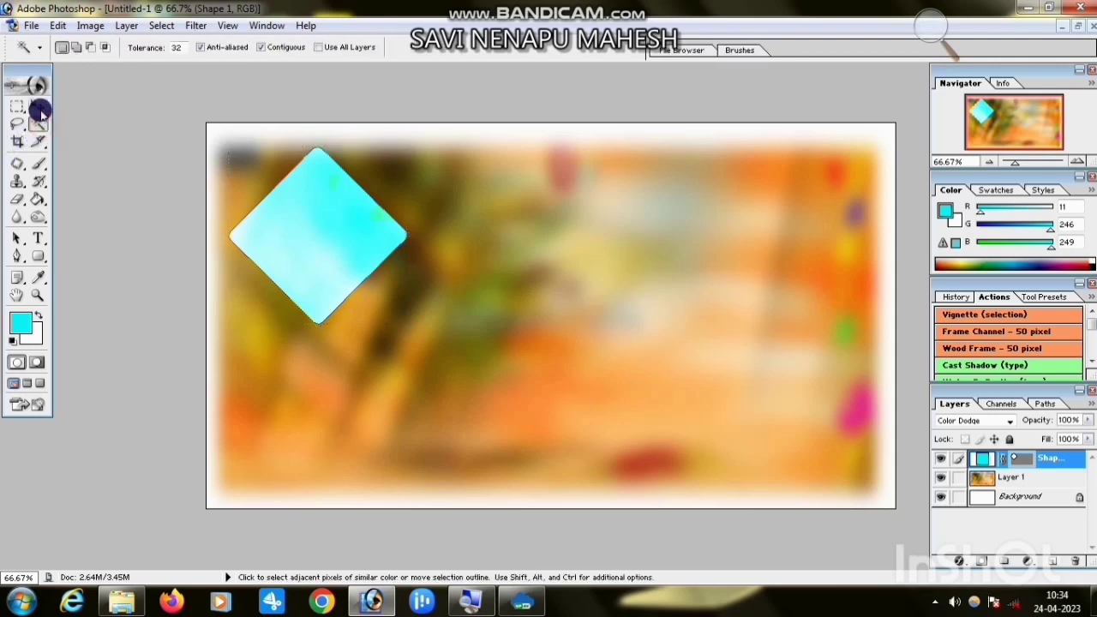
click(37, 106)
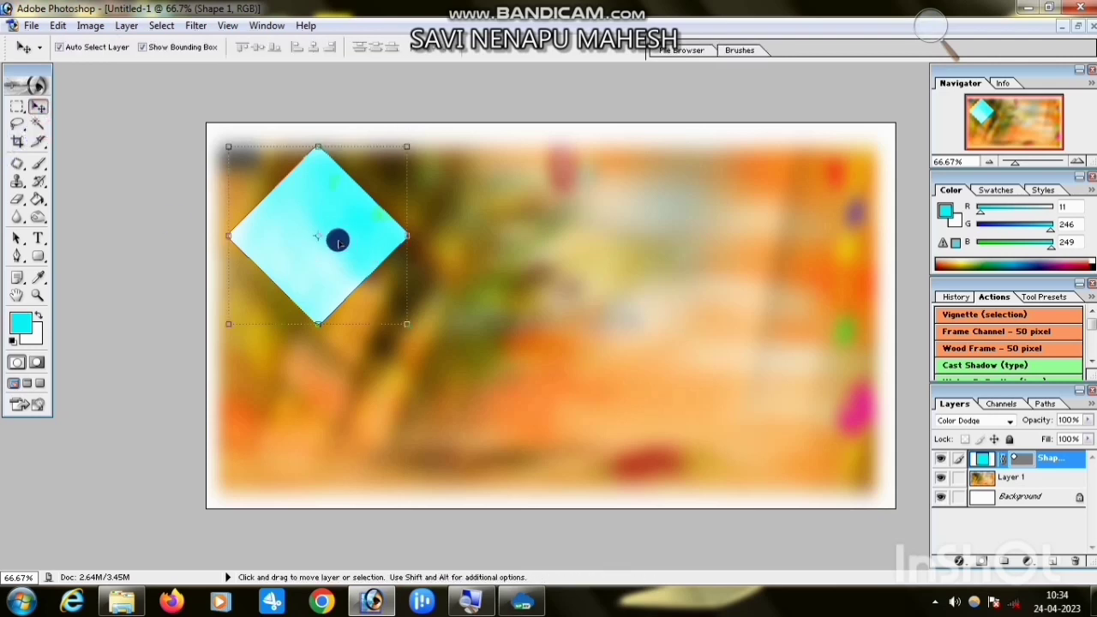
drag(338, 241, 481, 226)
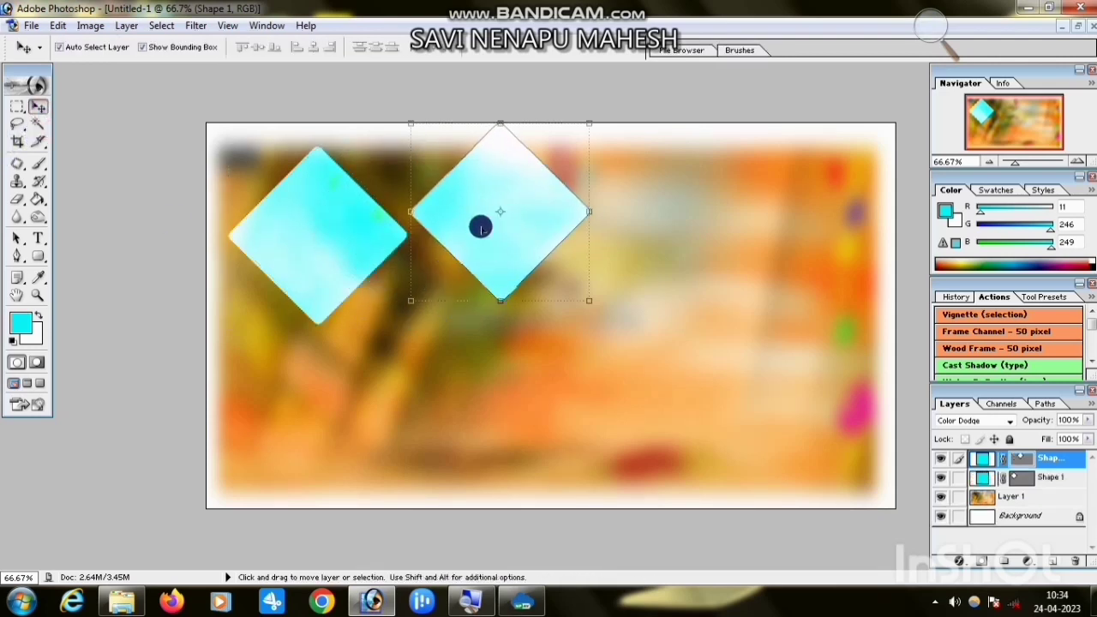
drag(328, 233, 336, 265)
drag(494, 209, 409, 201)
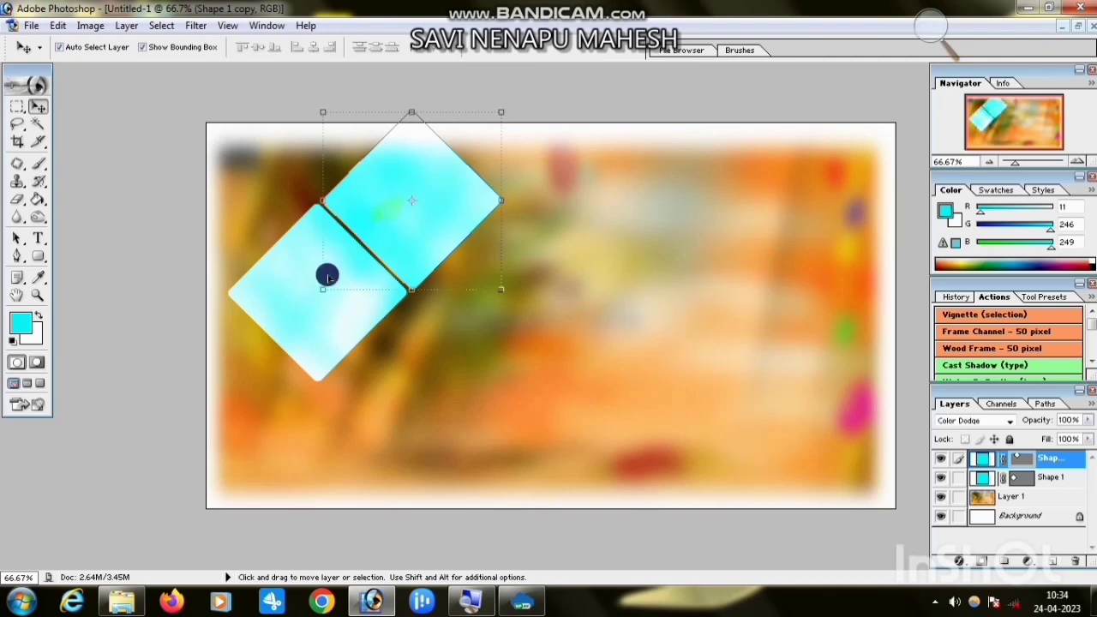
- Add two more diamond copies at the right and below, forming a block of four separated by narrow gaps
click(322, 282)
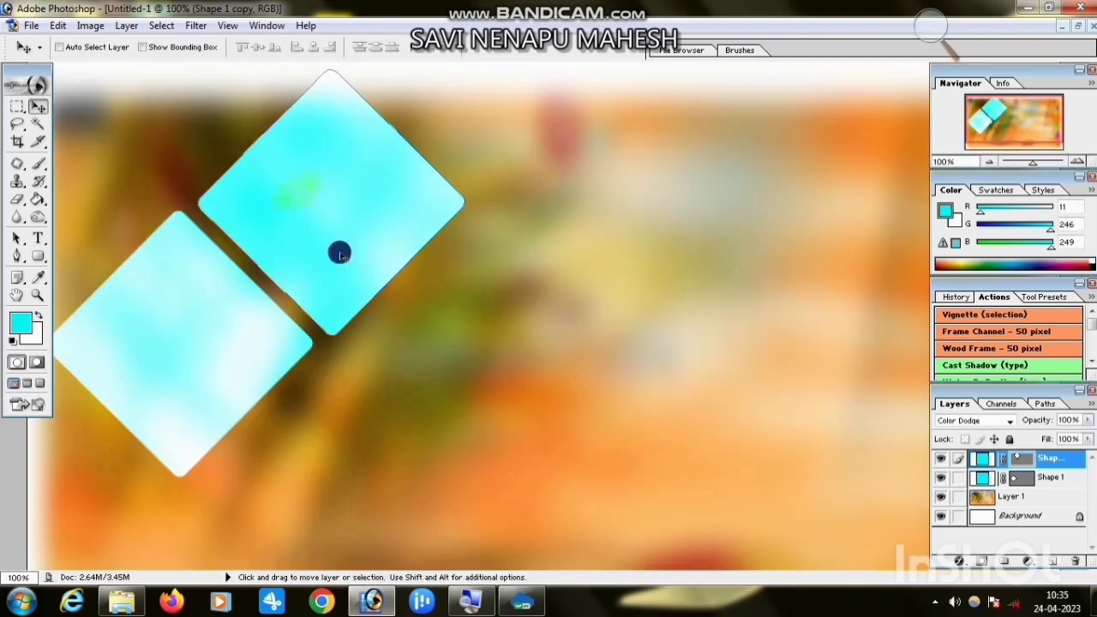
mouse_move(340, 253)
mouse_down()
mouse_move(505, 417)
mouse_move(497, 405)
mouse_move(289, 588)
mouse_move(327, 480)
mouse_up()
scroll(327, 480, up, 2)
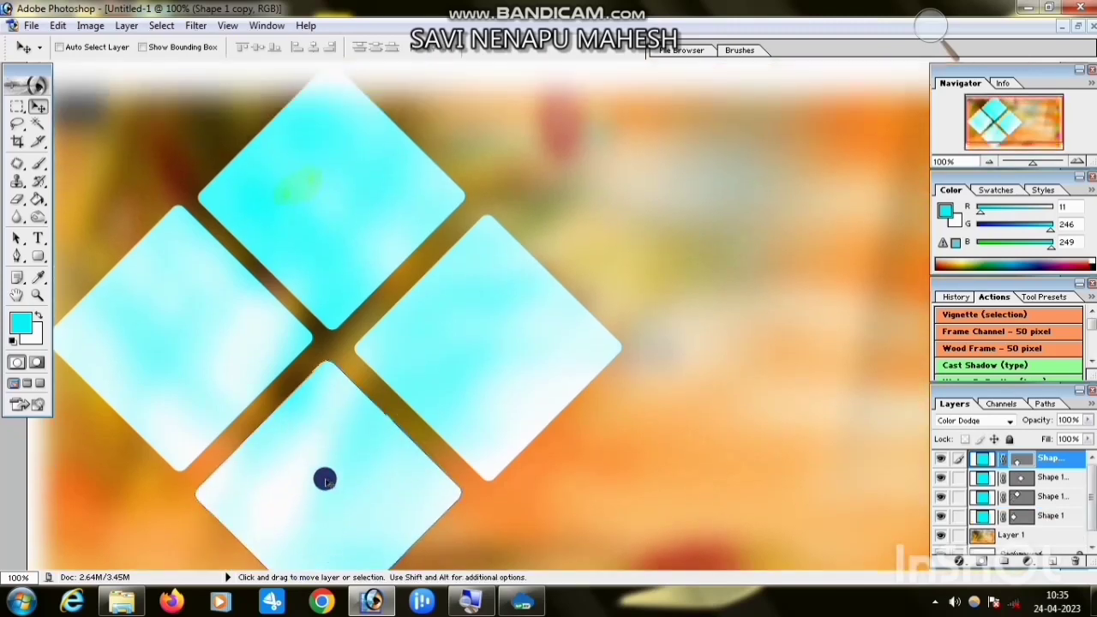
scroll(328, 480, down, 2)
scroll(350, 471, up, 2)
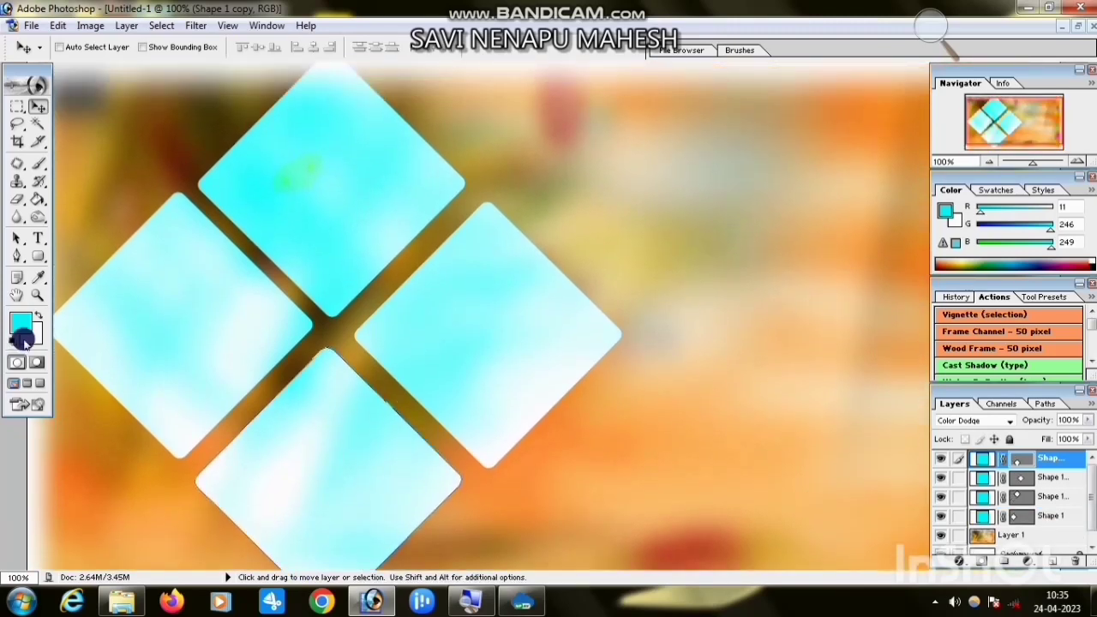
- Duplicate the block's right-hand diamond twice and place the copies side by side in the upper-right part of the canvas
click(36, 296)
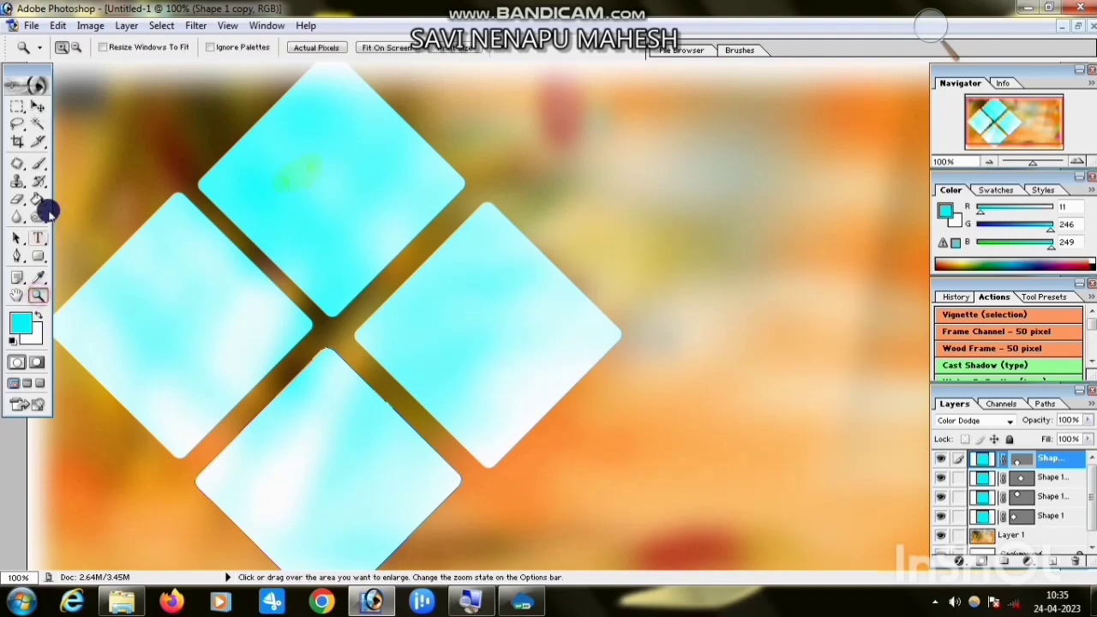
click(76, 47)
click(649, 282)
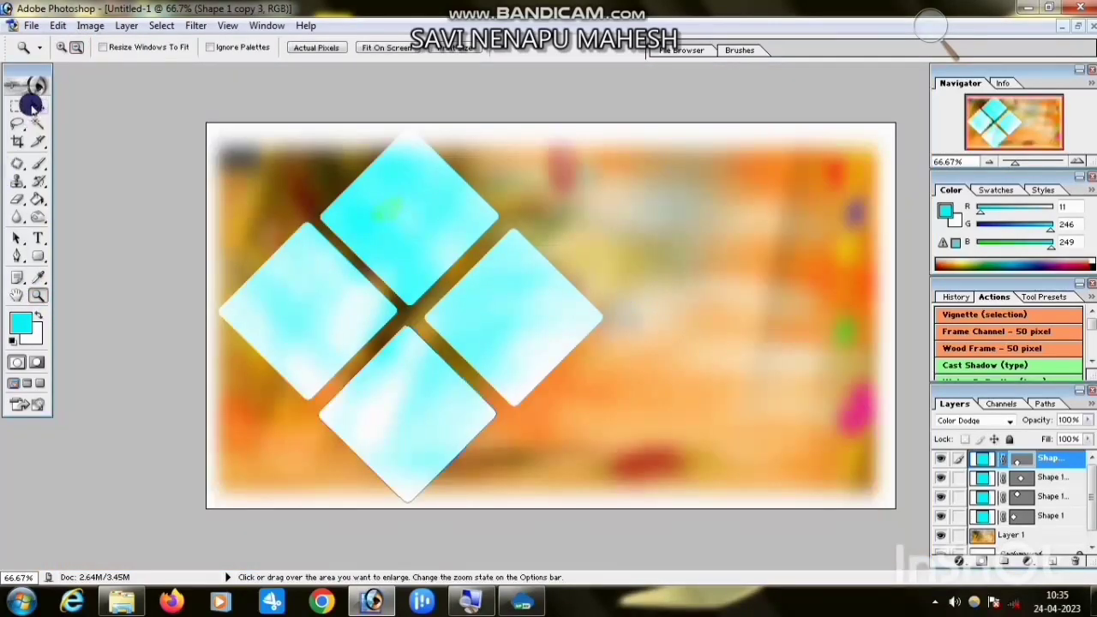
click(34, 105)
right_click(549, 321)
click(524, 308)
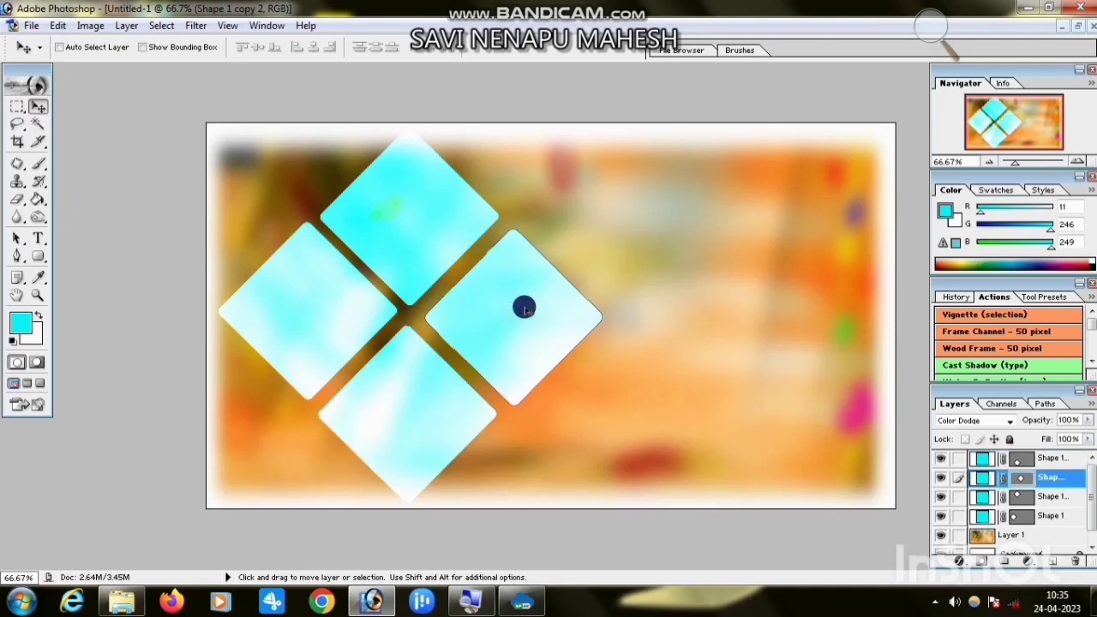
drag(532, 298, 630, 390)
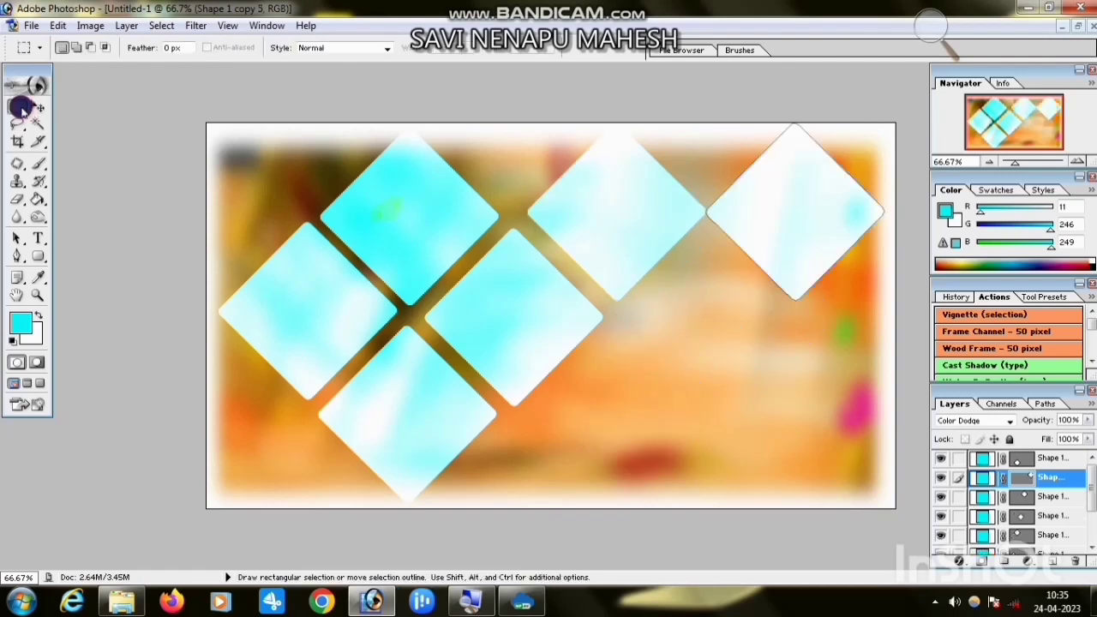
drag(17, 106, 49, 112)
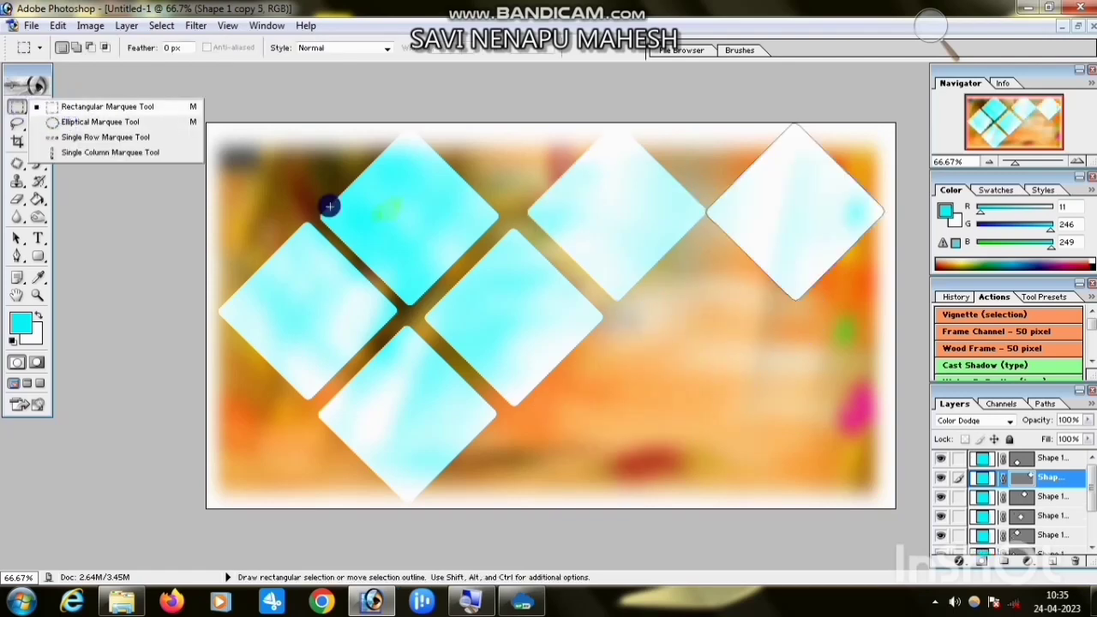
click(680, 435)
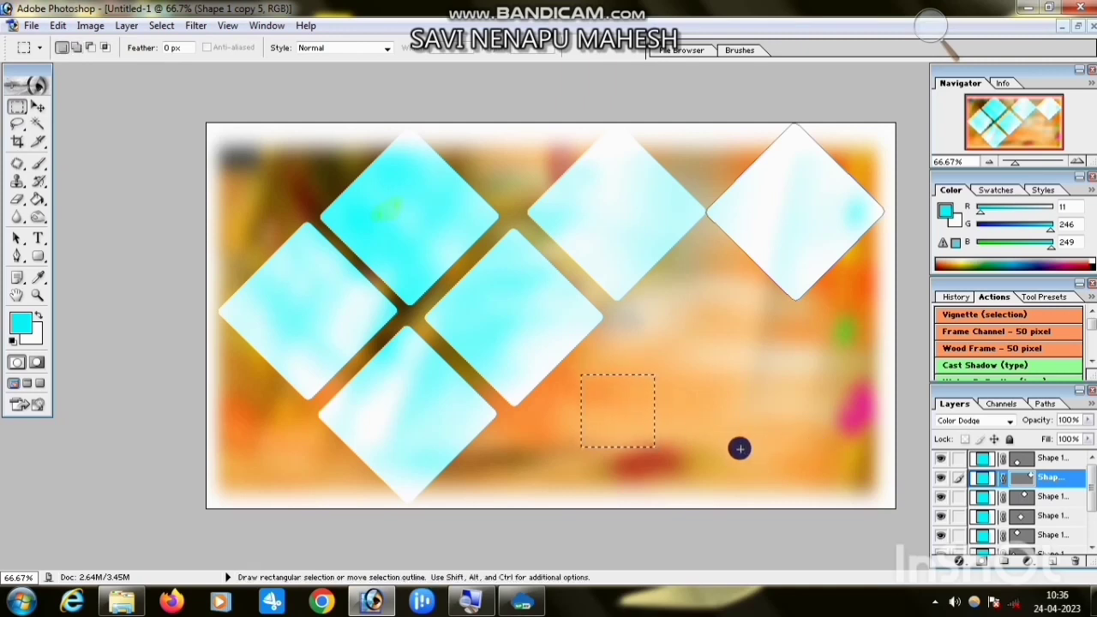
key(ctrl+d)
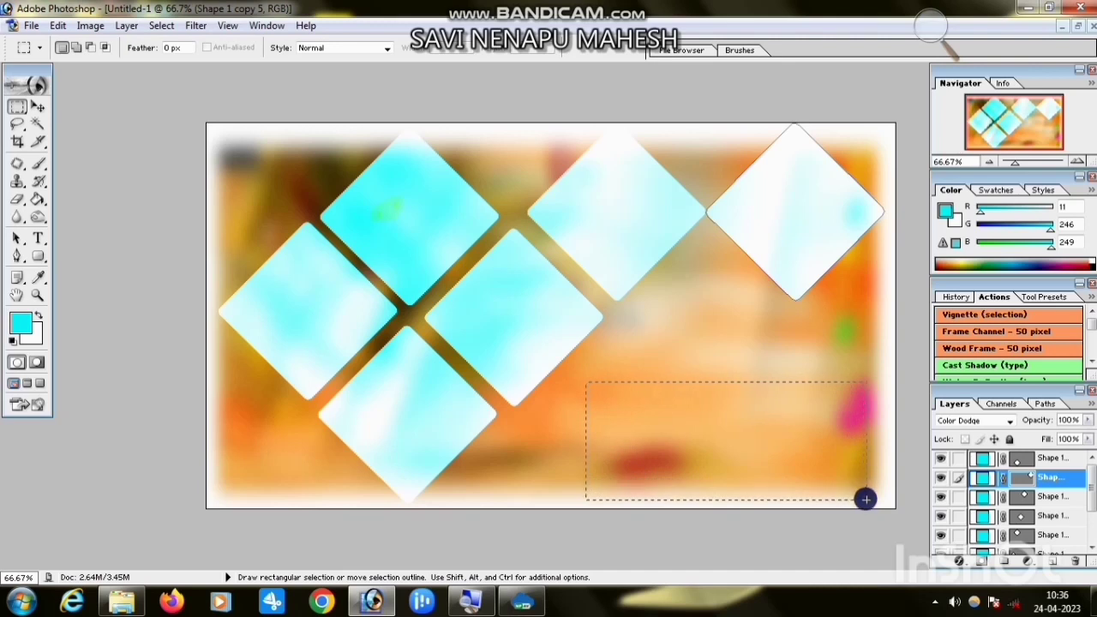
drag(866, 499, 887, 500)
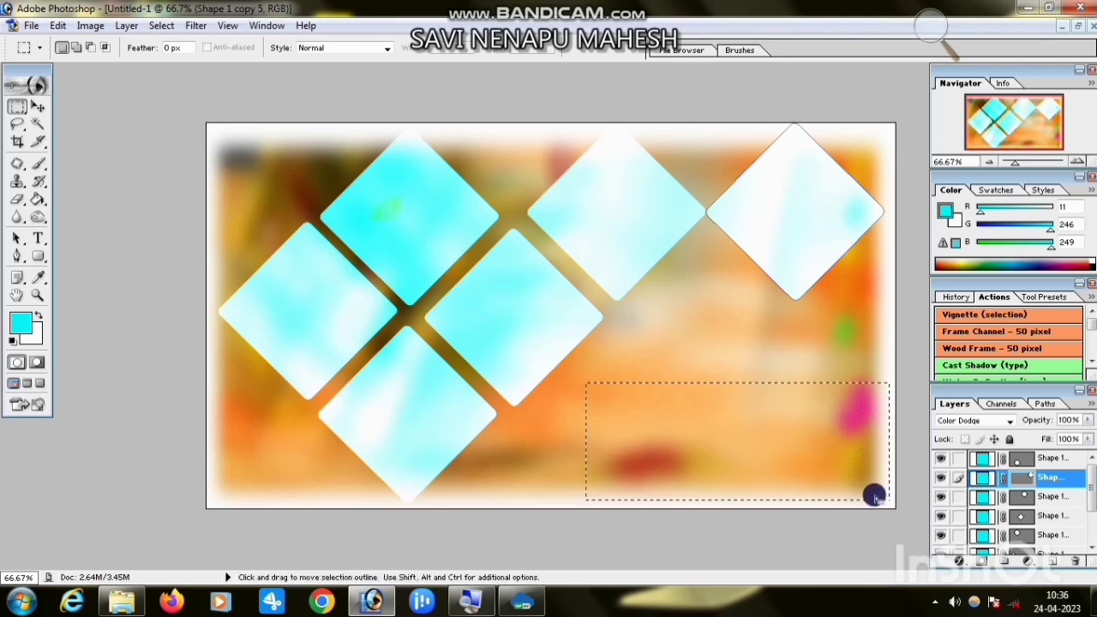
click(36, 107)
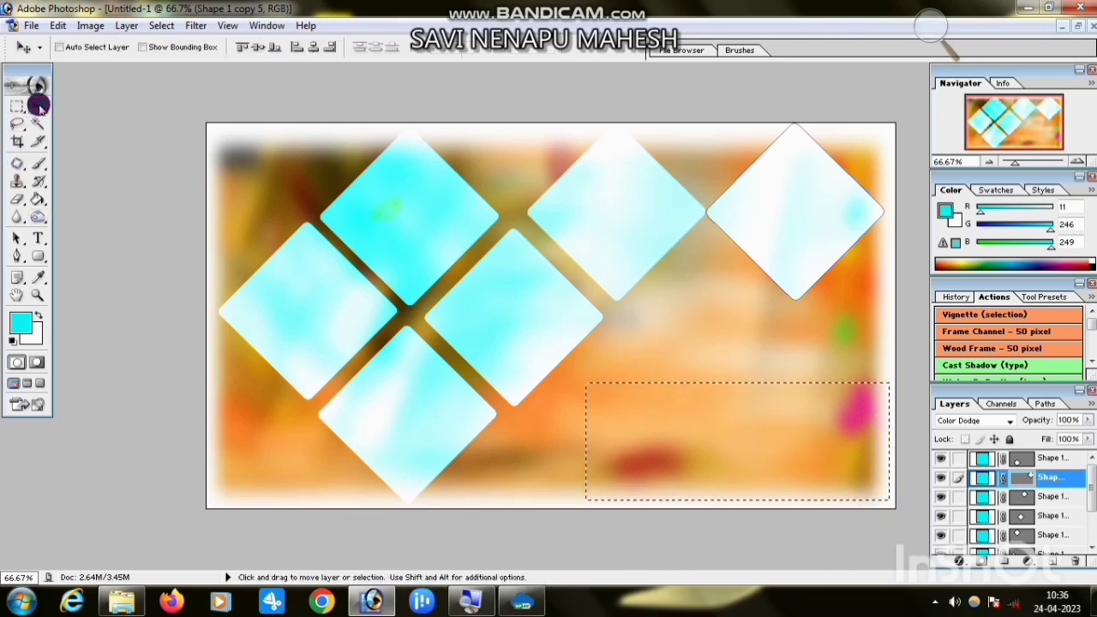
- Draw a rounded rectangle with a 10 px radius in the canvas's lower-right corner and shift it slightly up and left
click(40, 252)
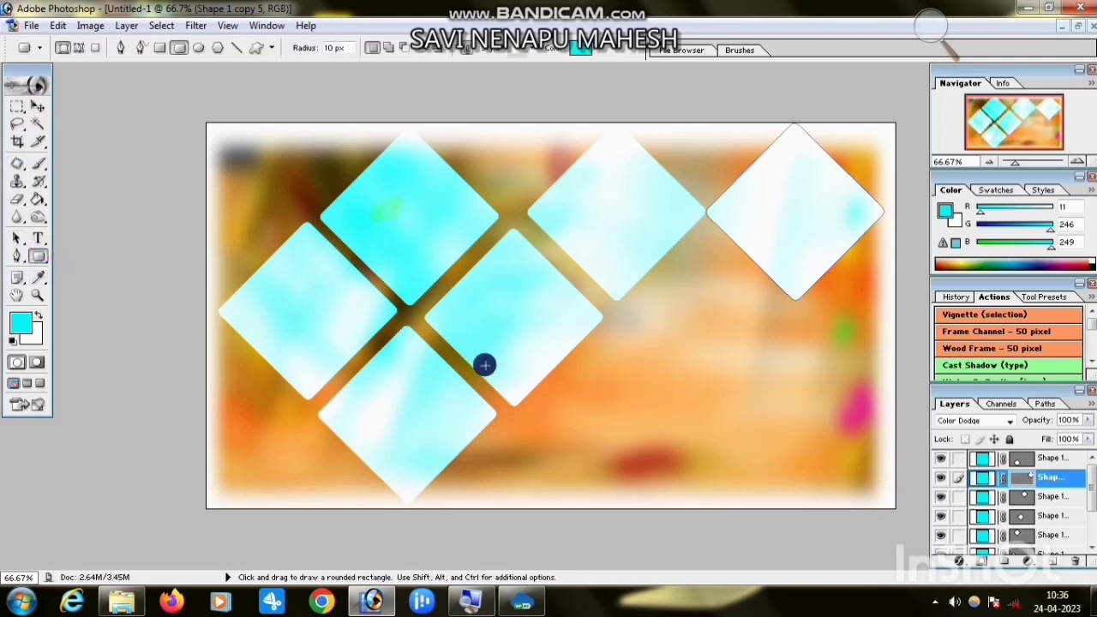
drag(572, 383, 898, 507)
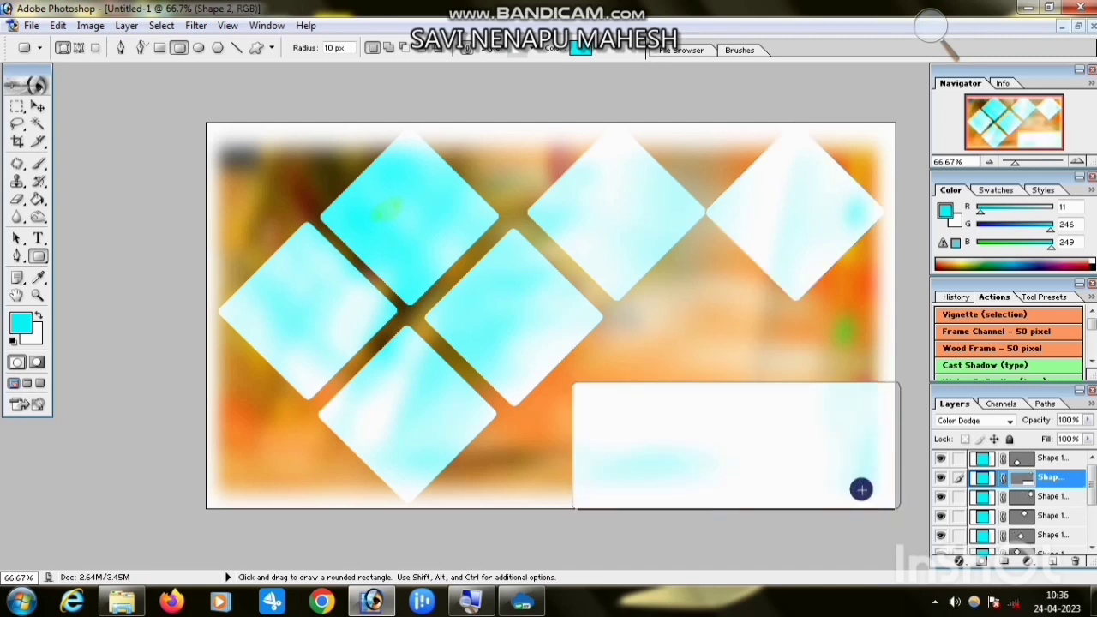
click(40, 107)
drag(706, 470, 677, 446)
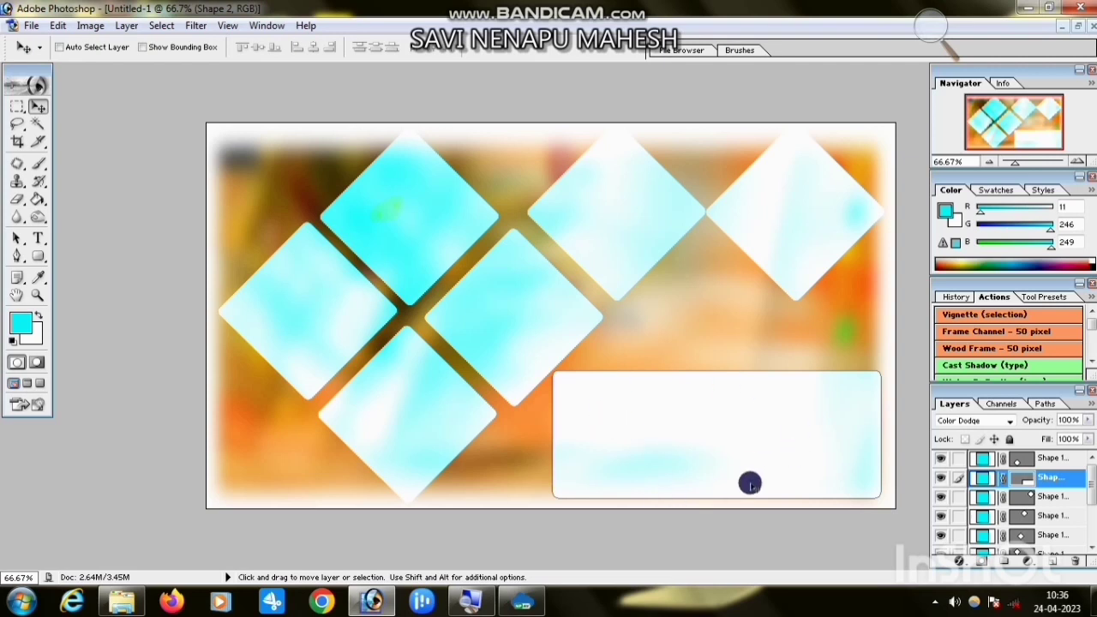
- Open the photo fghf from the ff folder in Photoshop and return to the maximized layout document
click(1027, 7)
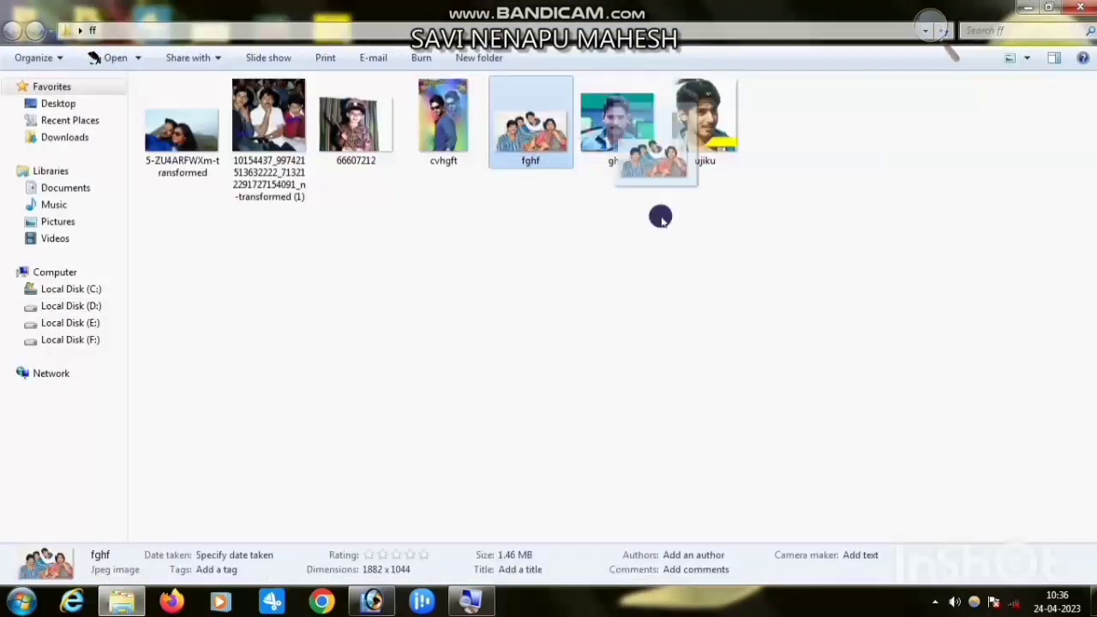
drag(656, 215, 374, 294)
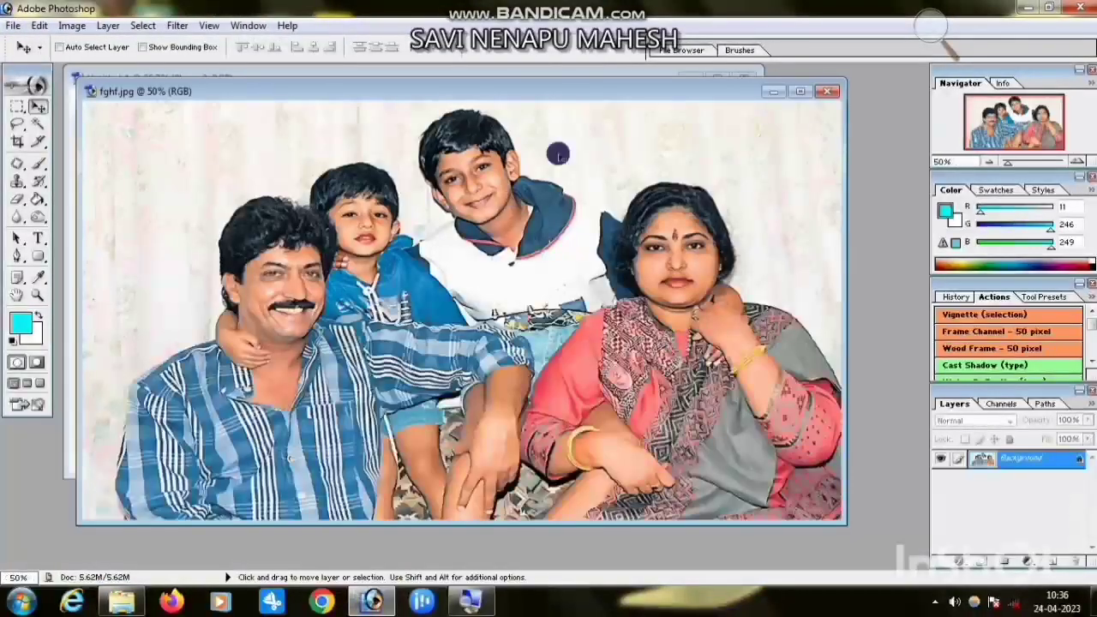
drag(575, 89, 551, 362)
click(717, 76)
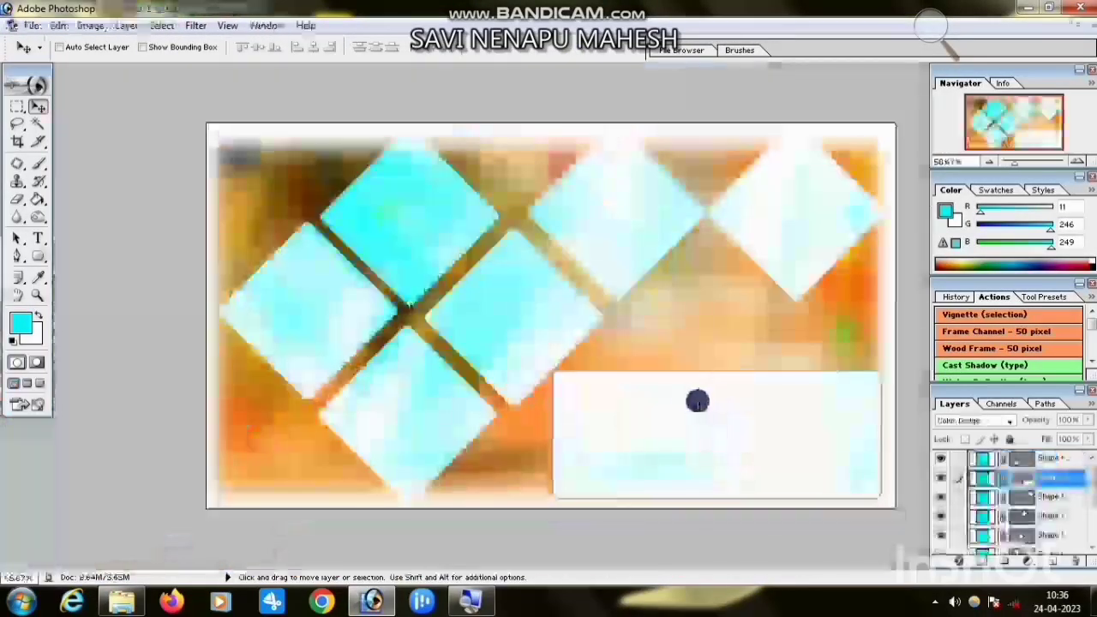
- Select the large rounded rectangle's layer, Shape 2, and rasterize it
right_click(679, 397)
click(715, 408)
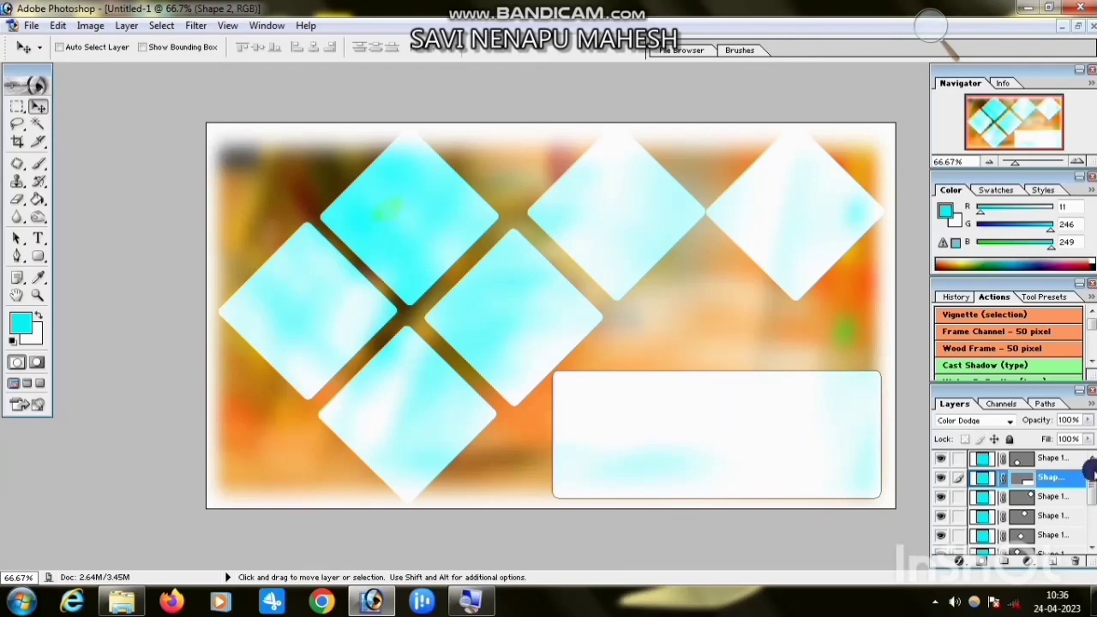
right_click(1060, 482)
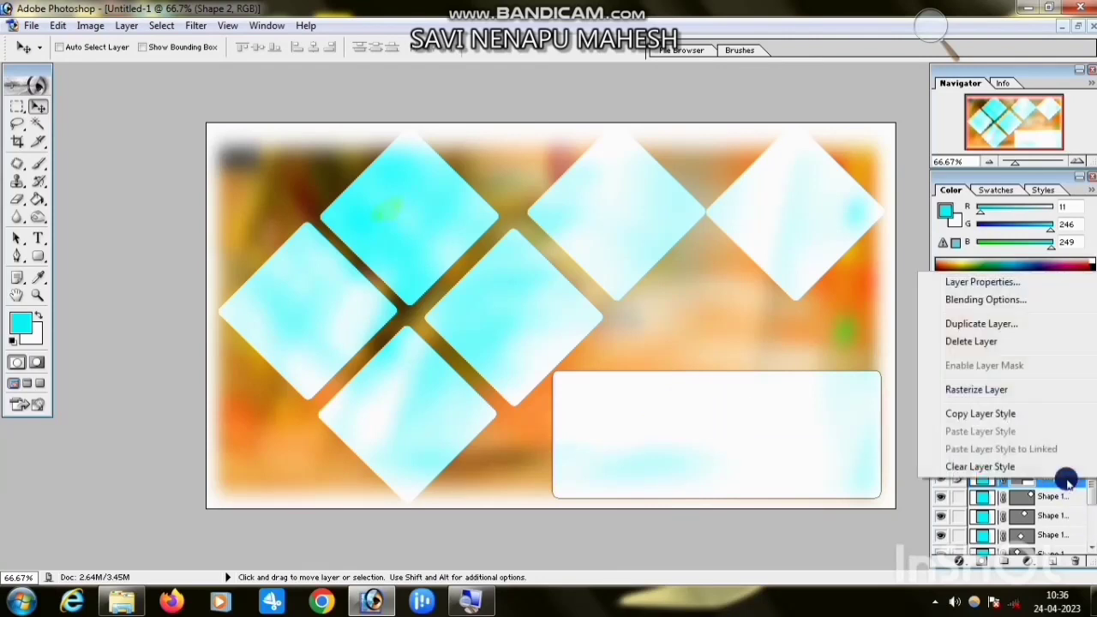
click(841, 312)
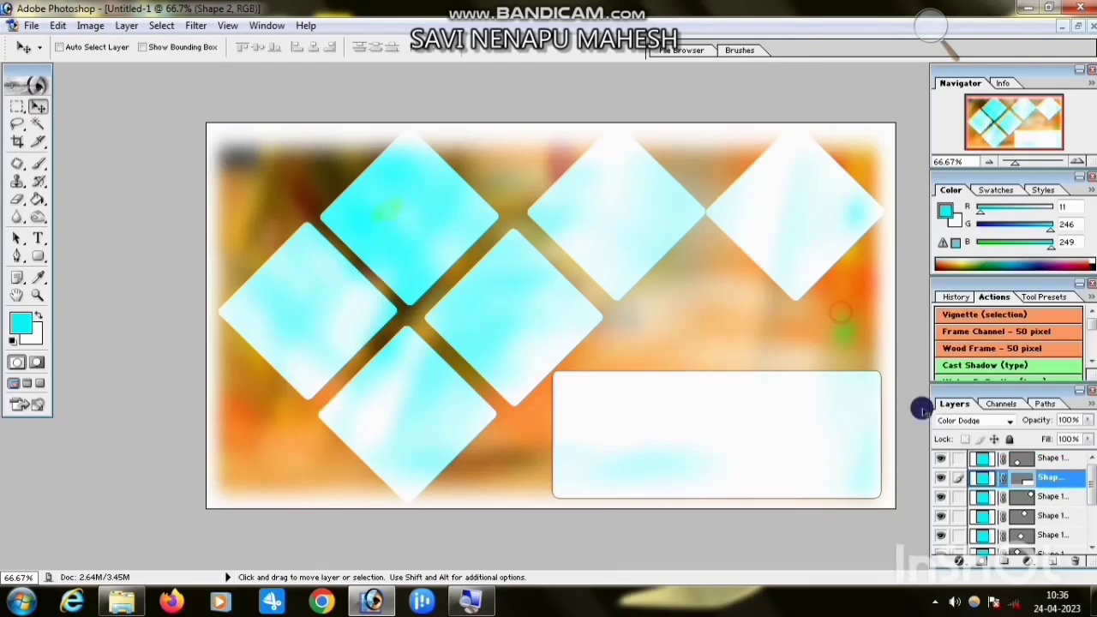
right_click(772, 440)
click(807, 450)
right_click(732, 408)
click(768, 419)
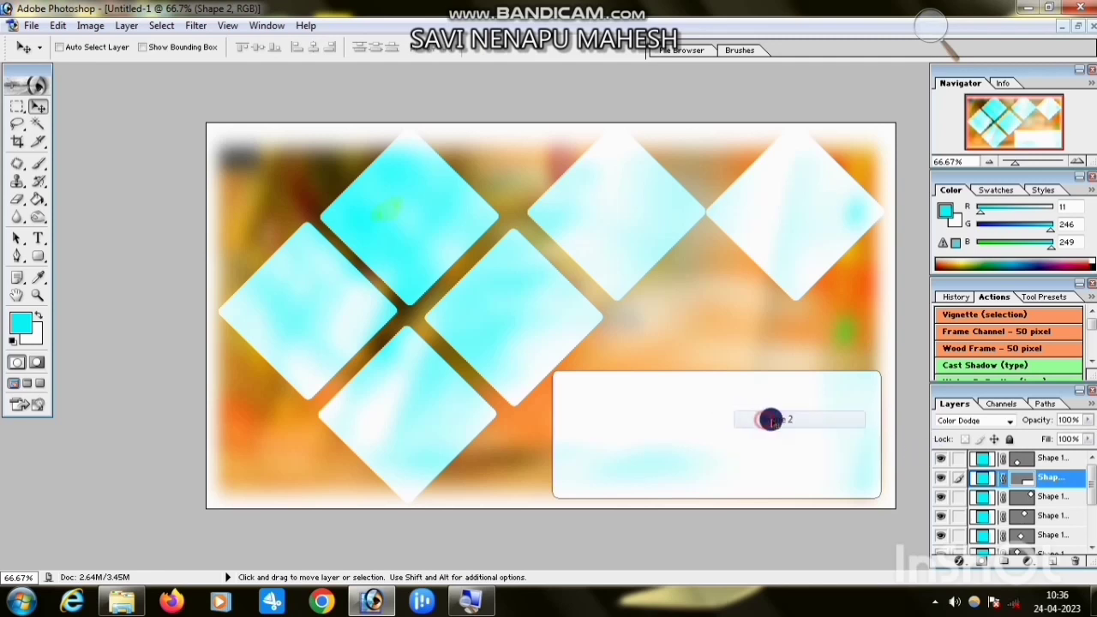
click(1062, 477)
right_click(1029, 480)
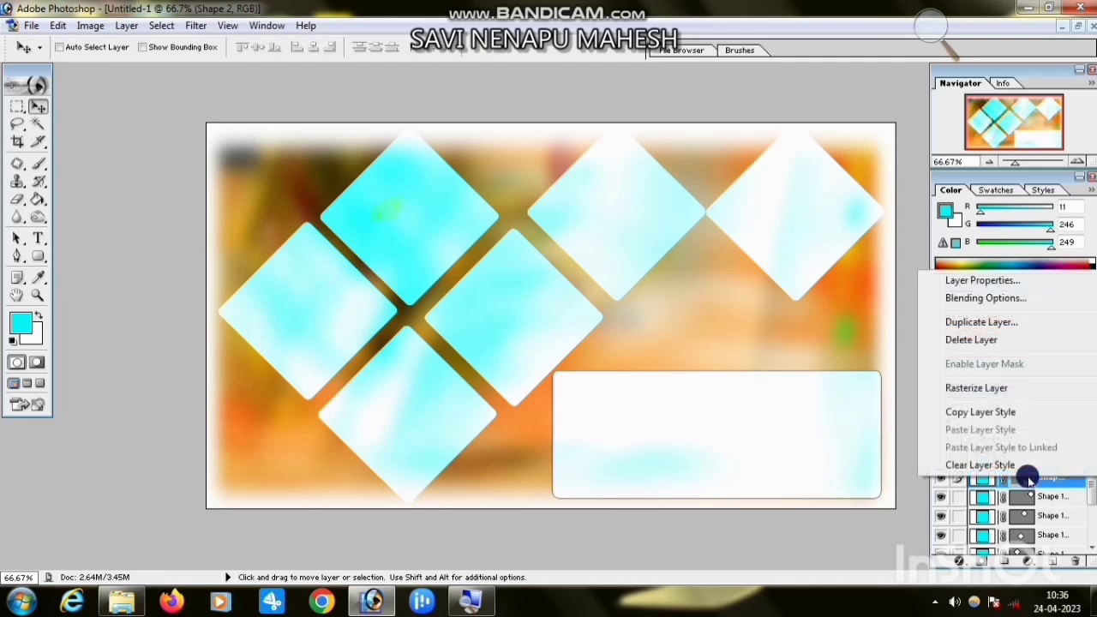
click(977, 389)
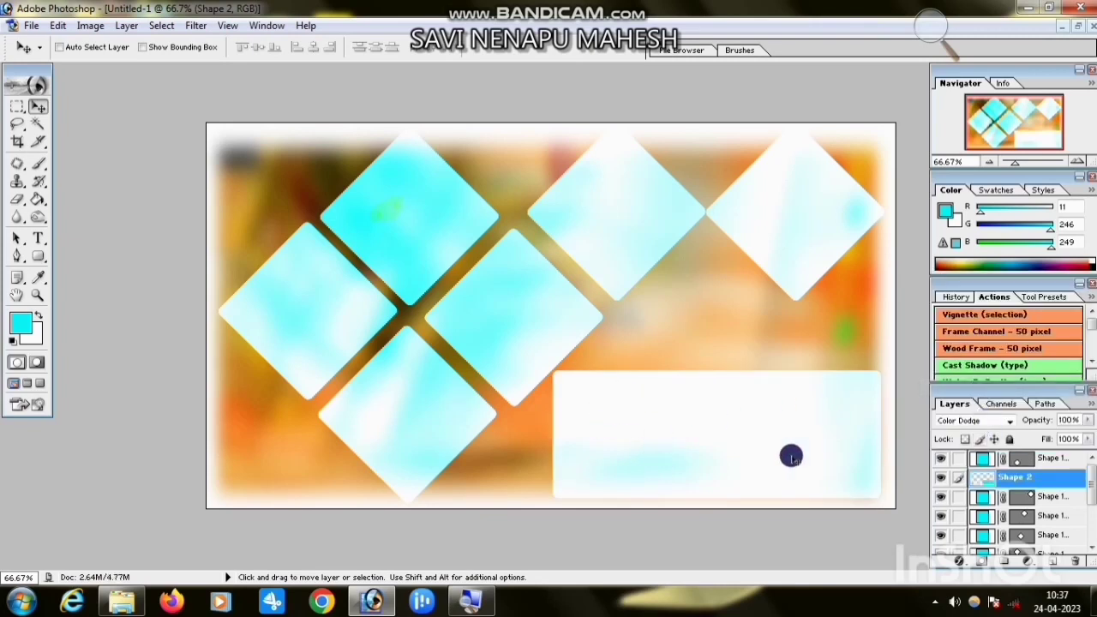
- Select the rasterized rectangle with the Magic Wand and paste the entire fghf.jpg photo into the selection
click(37, 125)
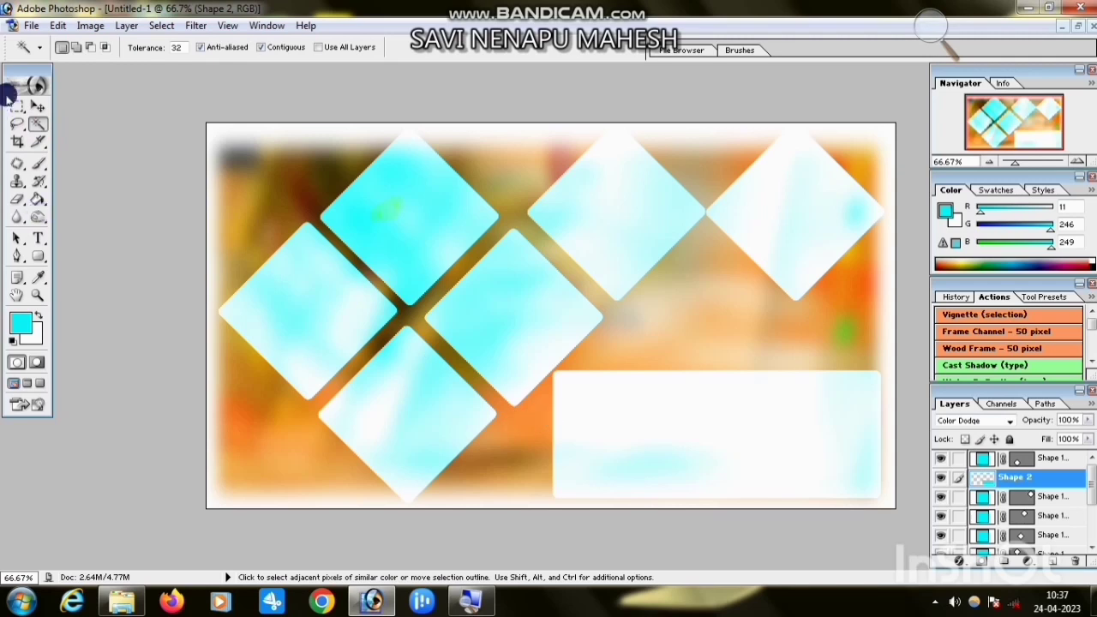
click(671, 435)
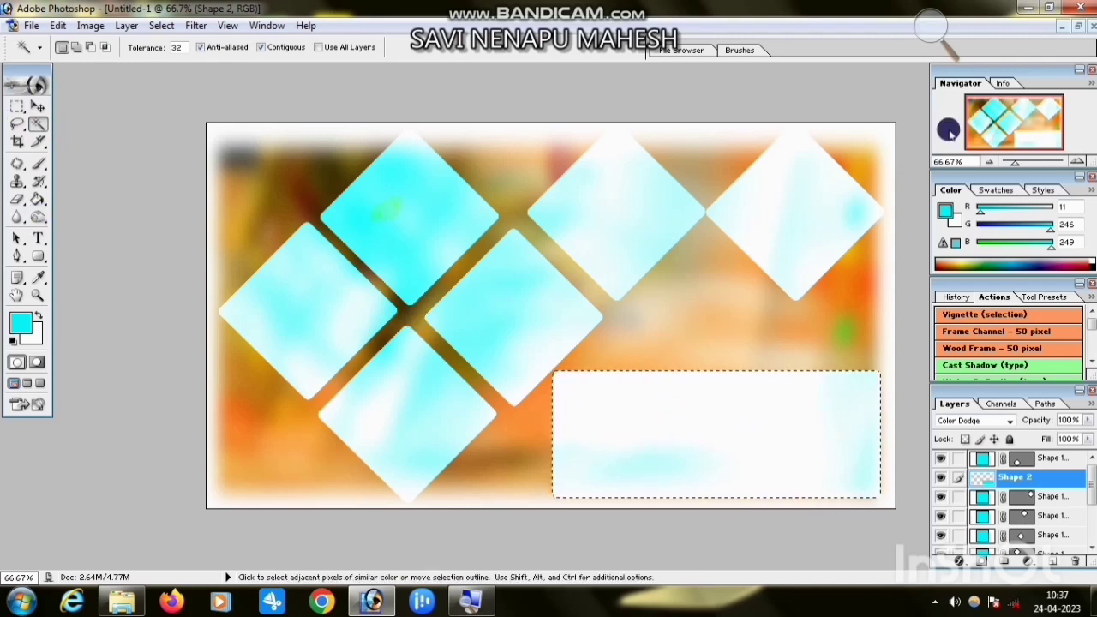
click(1028, 8)
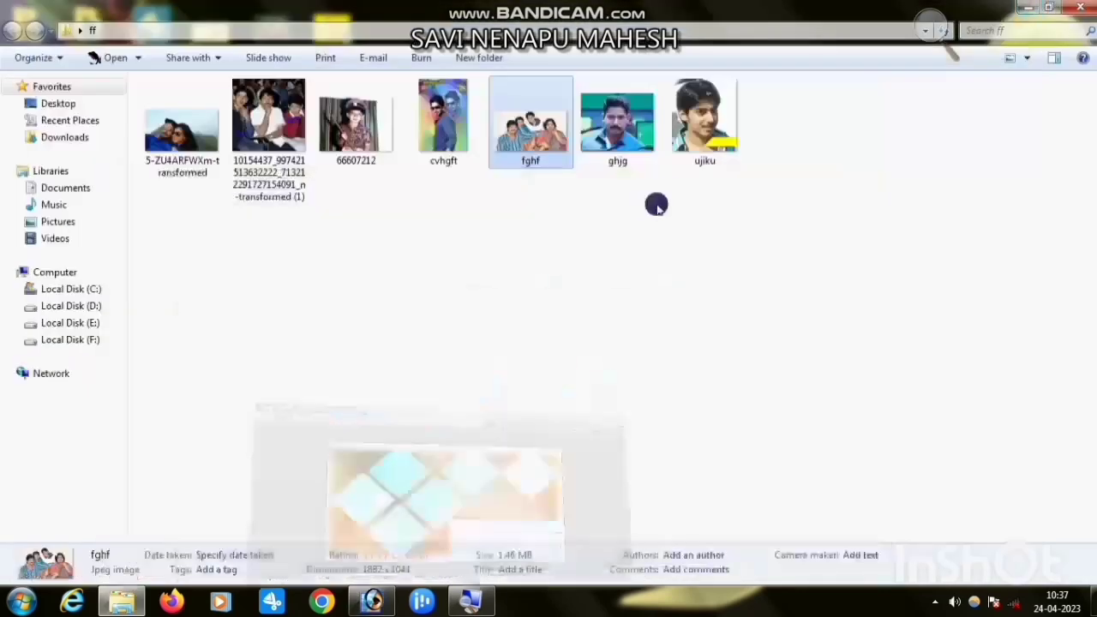
click(532, 161)
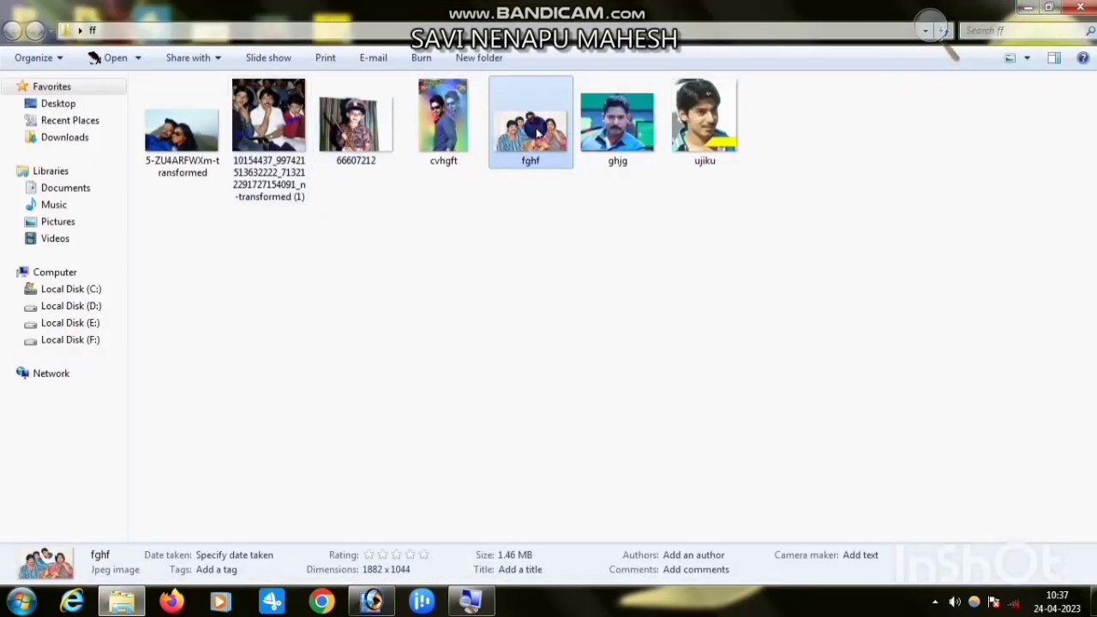
drag(538, 133, 858, 167)
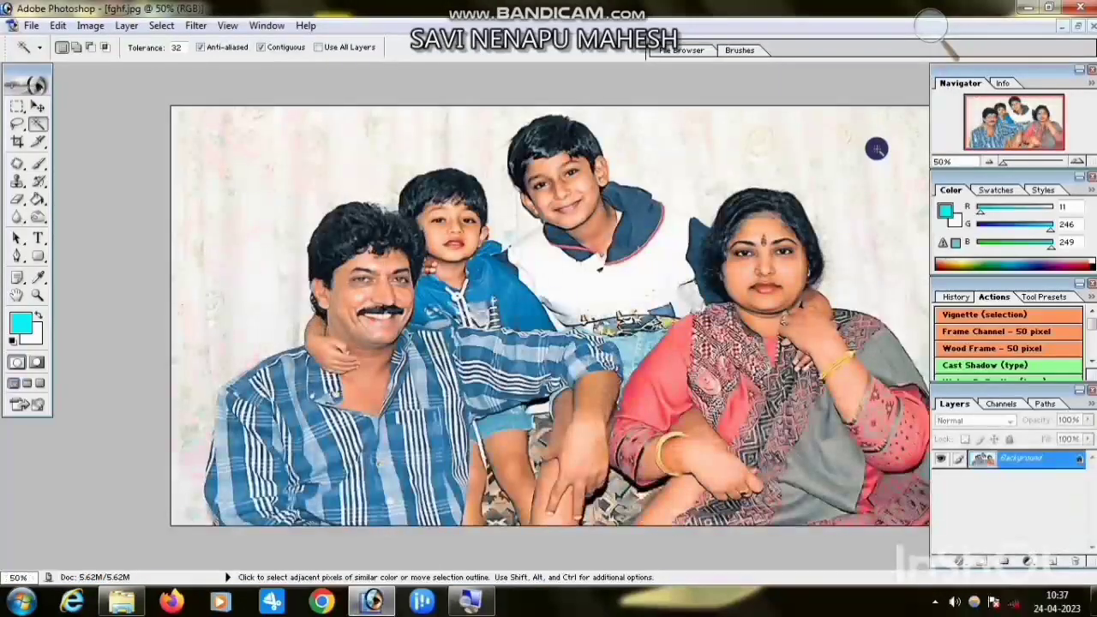
key(ctrl+a)
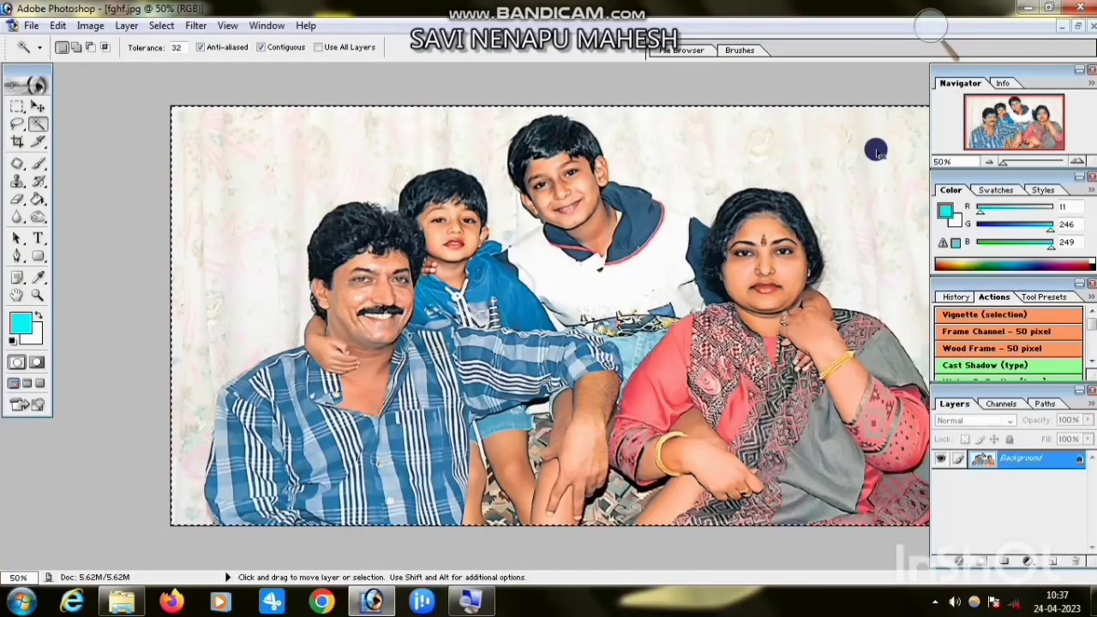
key(ctrl+Tab)
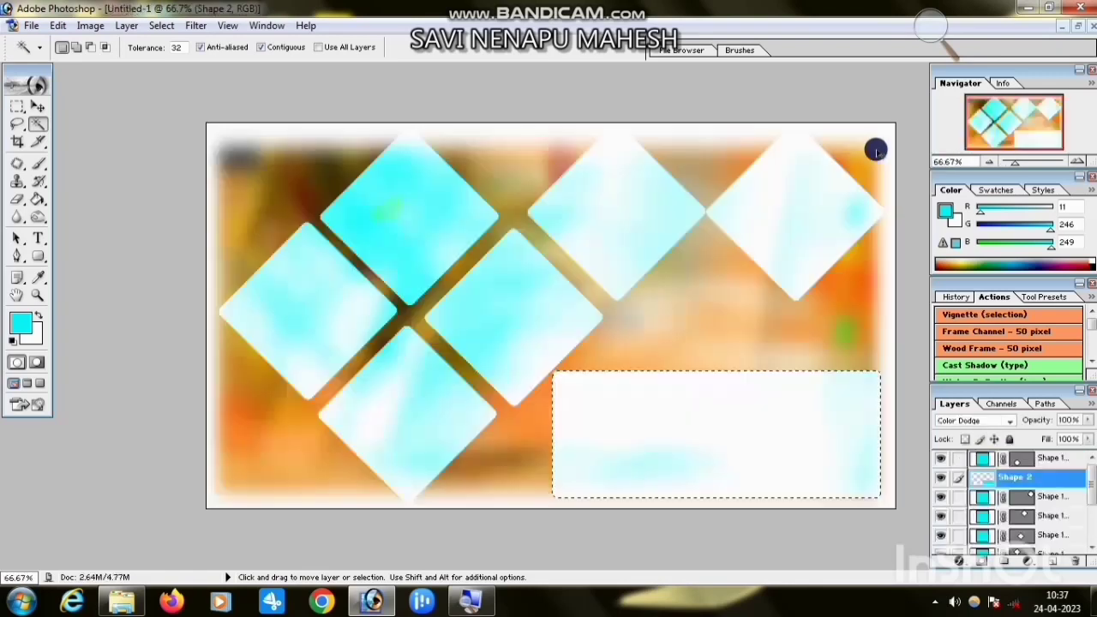
key(ctrl+shift+v)
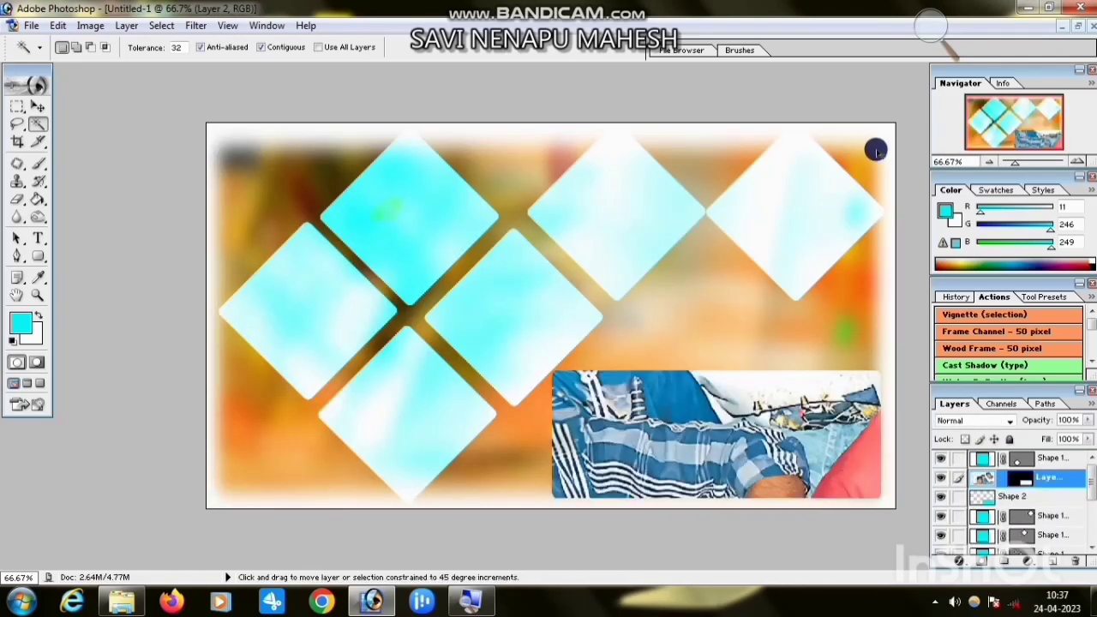
- Scale the pasted family photo to about 38% and position it so all four faces fit inside the rounded rectangle
click(36, 109)
drag(717, 423, 762, 434)
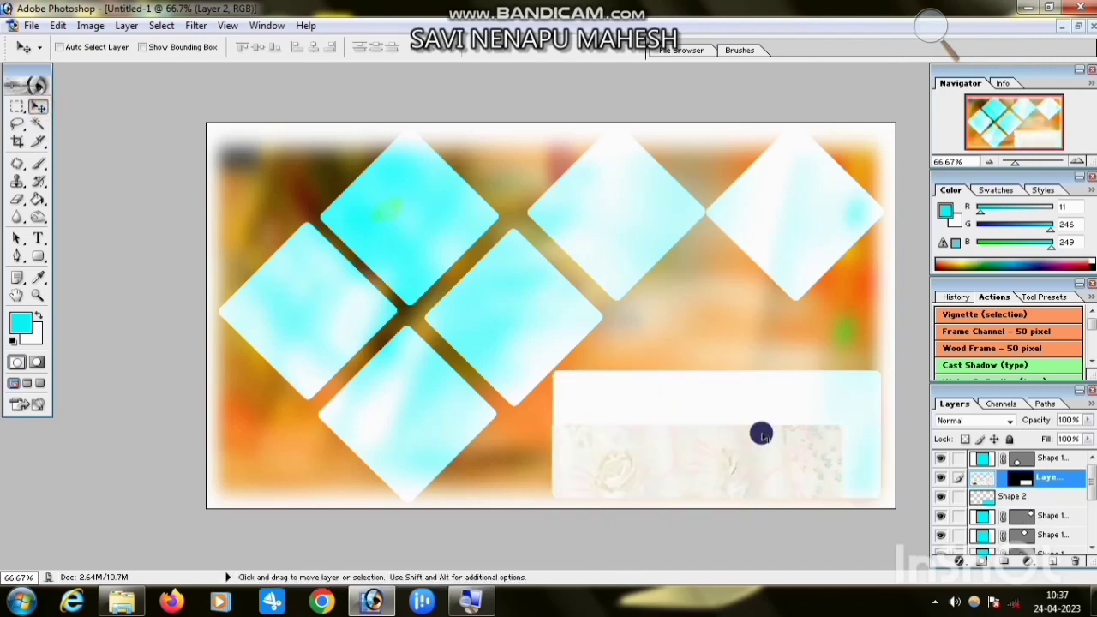
key(ctrl+t)
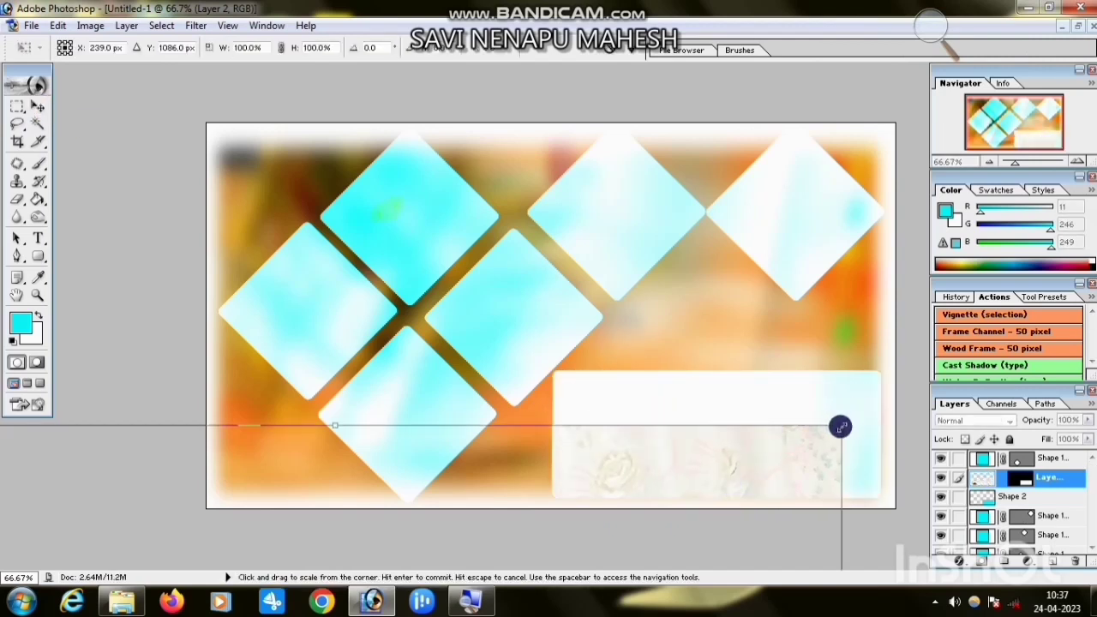
drag(840, 426, 755, 485)
drag(693, 517, 849, 331)
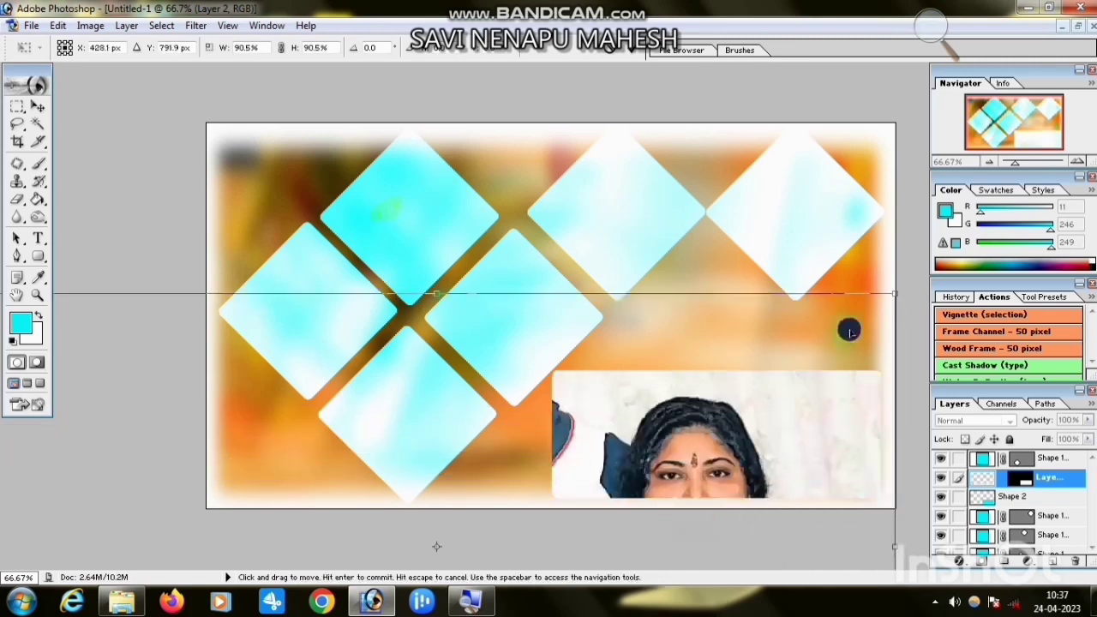
drag(884, 294, 829, 406)
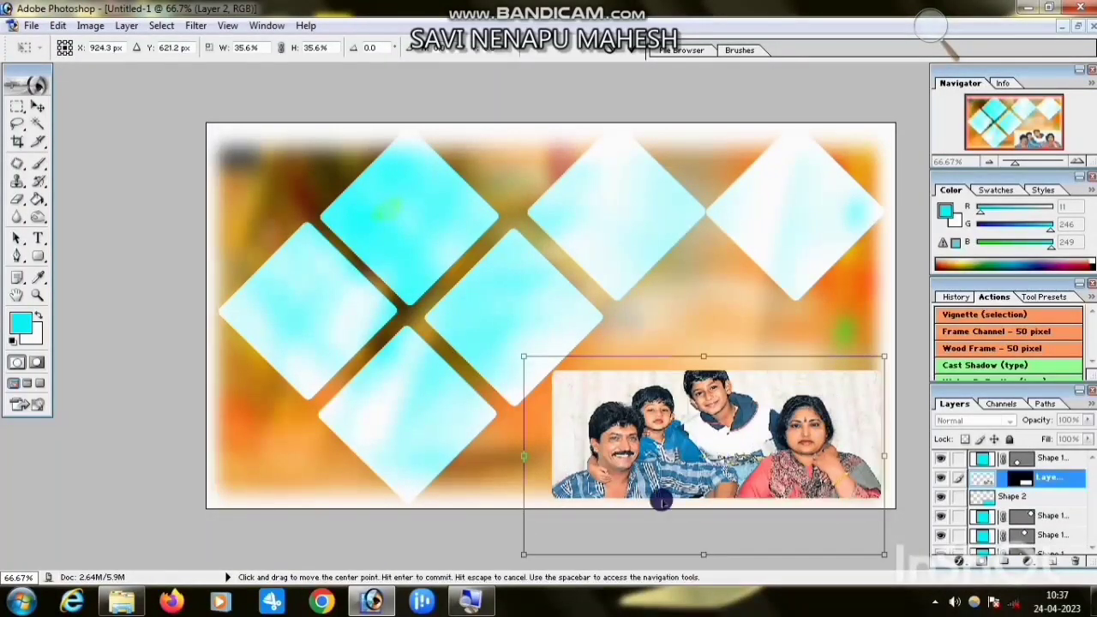
drag(526, 559, 495, 574)
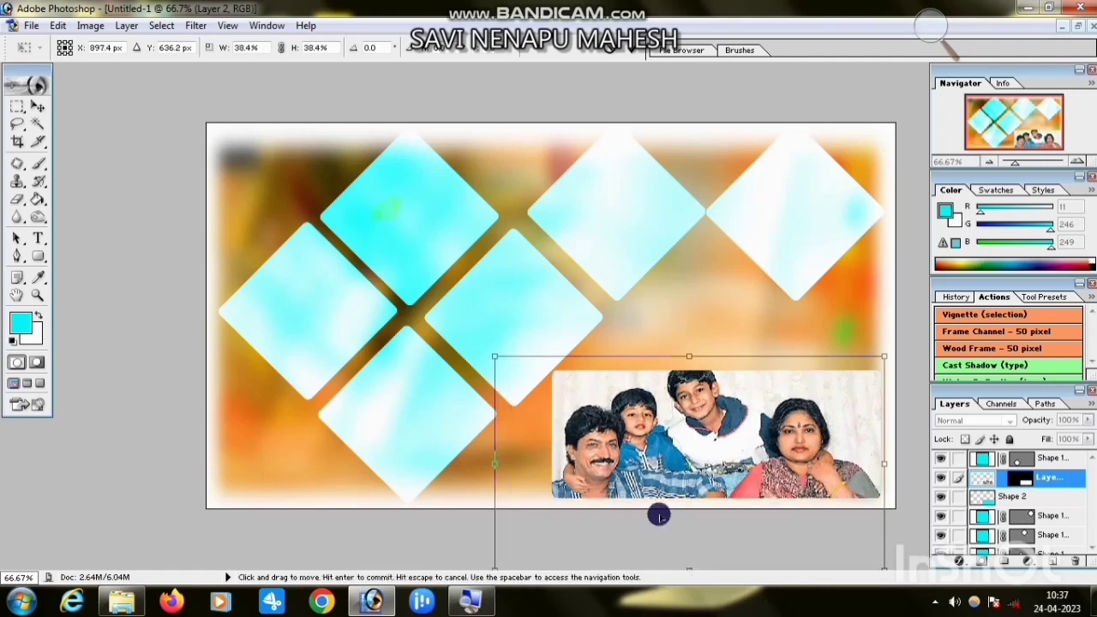
drag(656, 512, 682, 524)
key(Return)
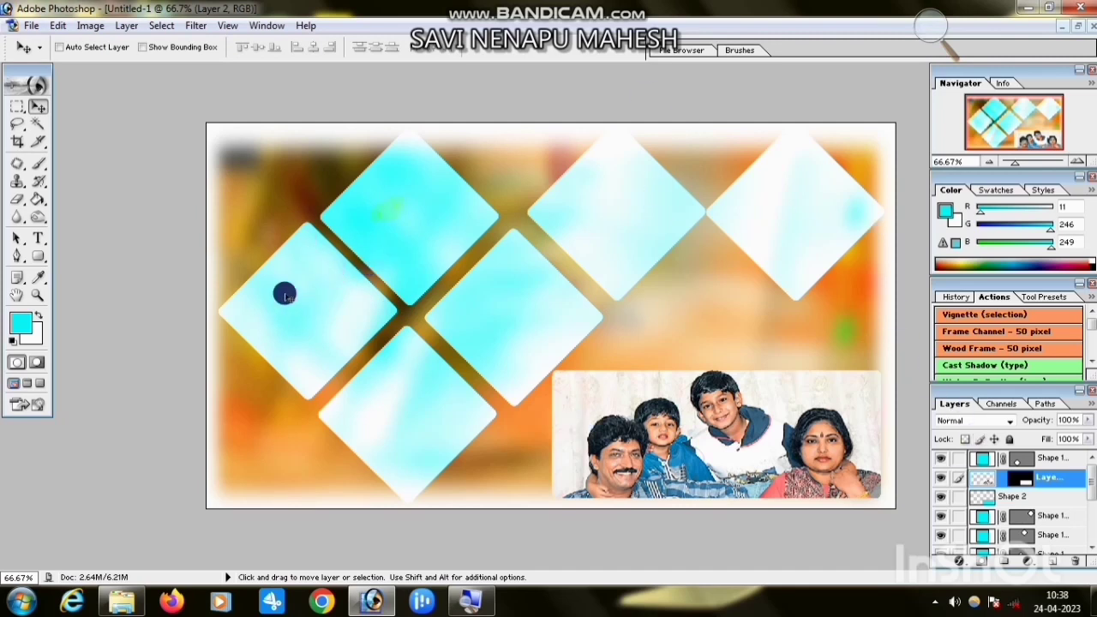
- Select the layer of the leftmost diamond, Shape 1, and rasterize it
right_click(295, 298)
click(326, 308)
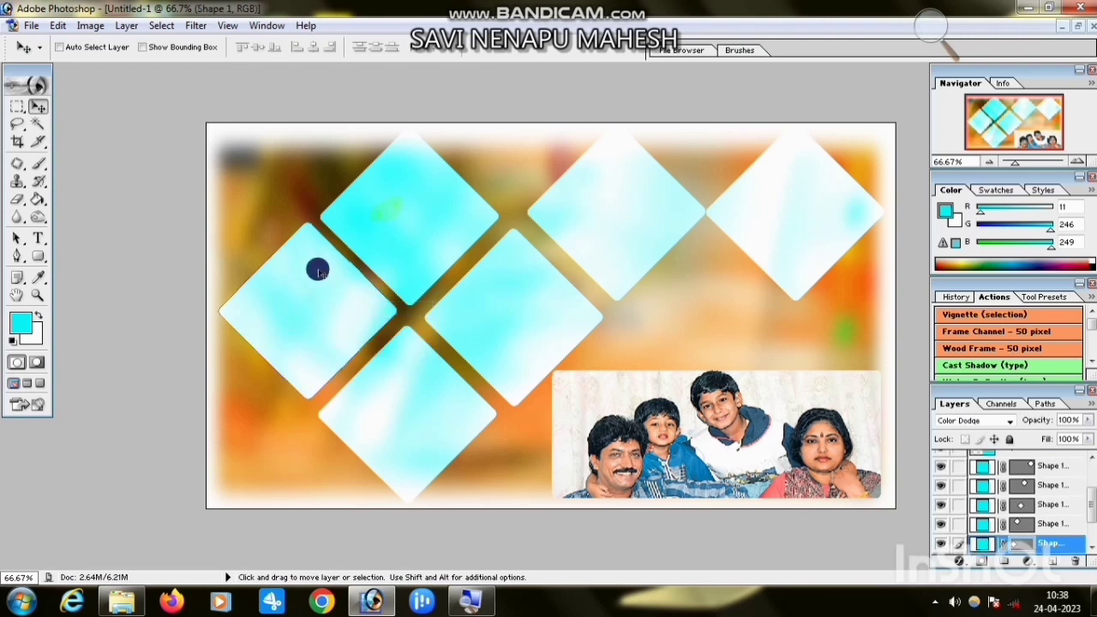
right_click(1056, 546)
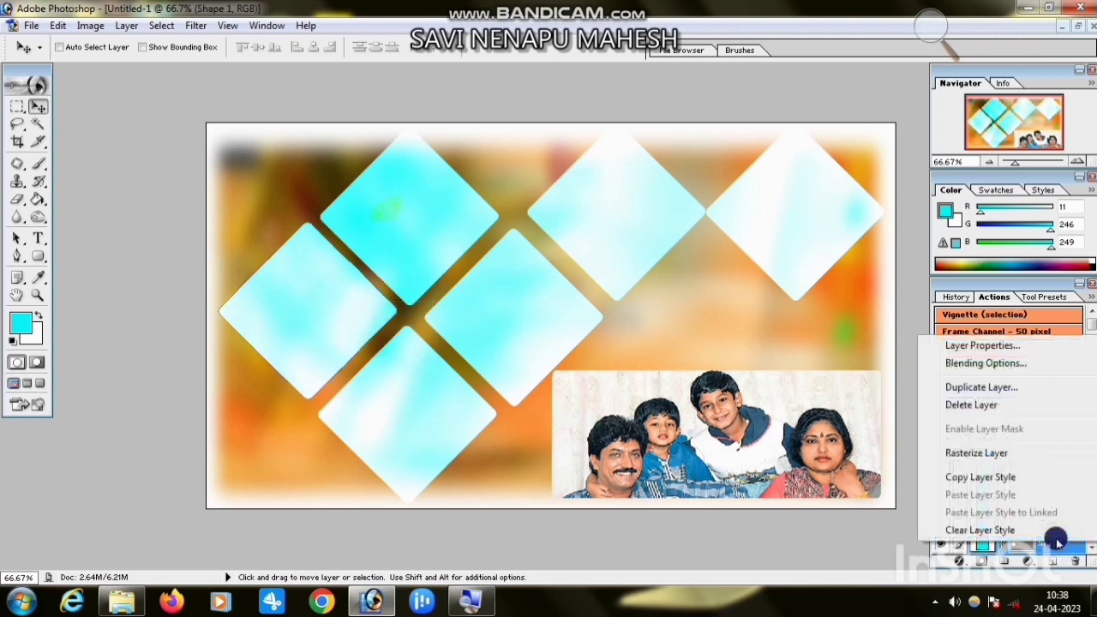
click(981, 453)
- Select the leftmost diamond with the Magic Wand and paste the entire 66607212.jpg photo into the selection
click(36, 127)
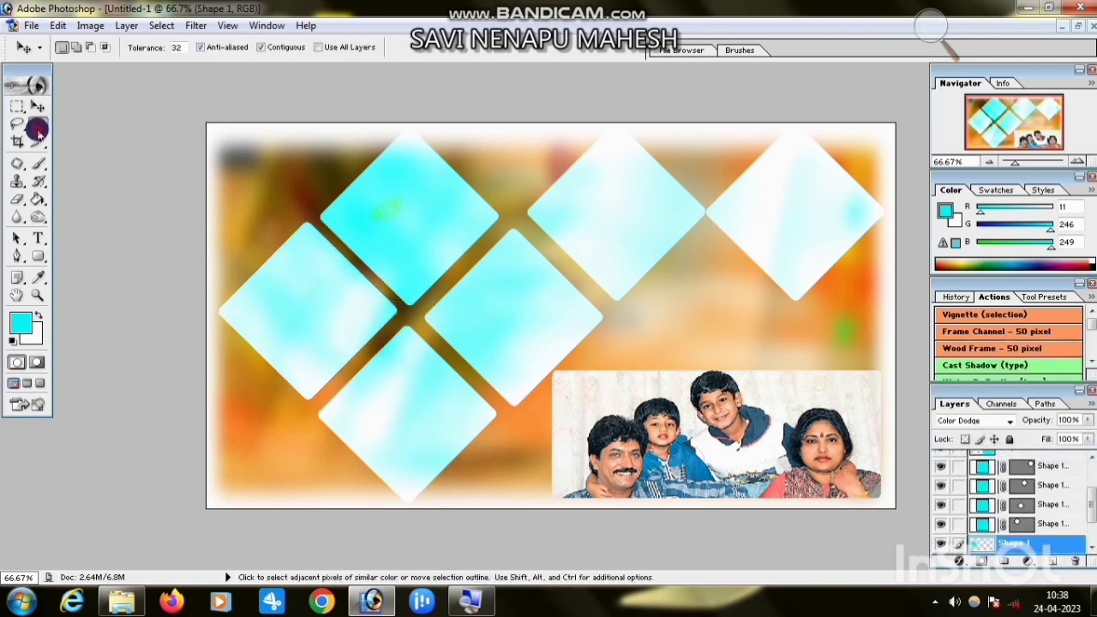
click(325, 333)
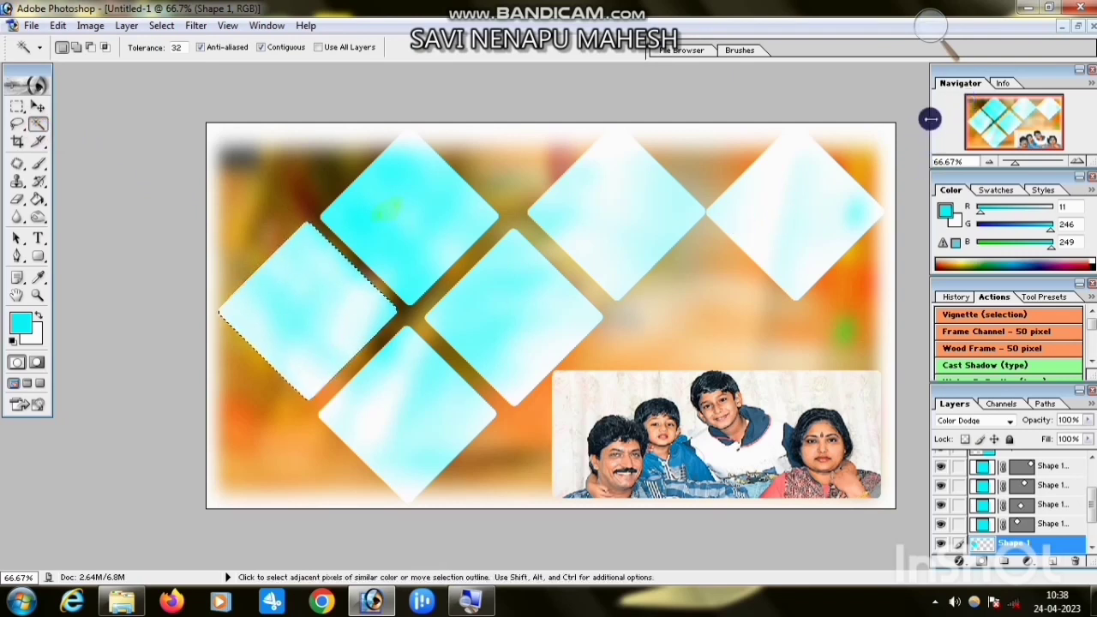
click(1022, 6)
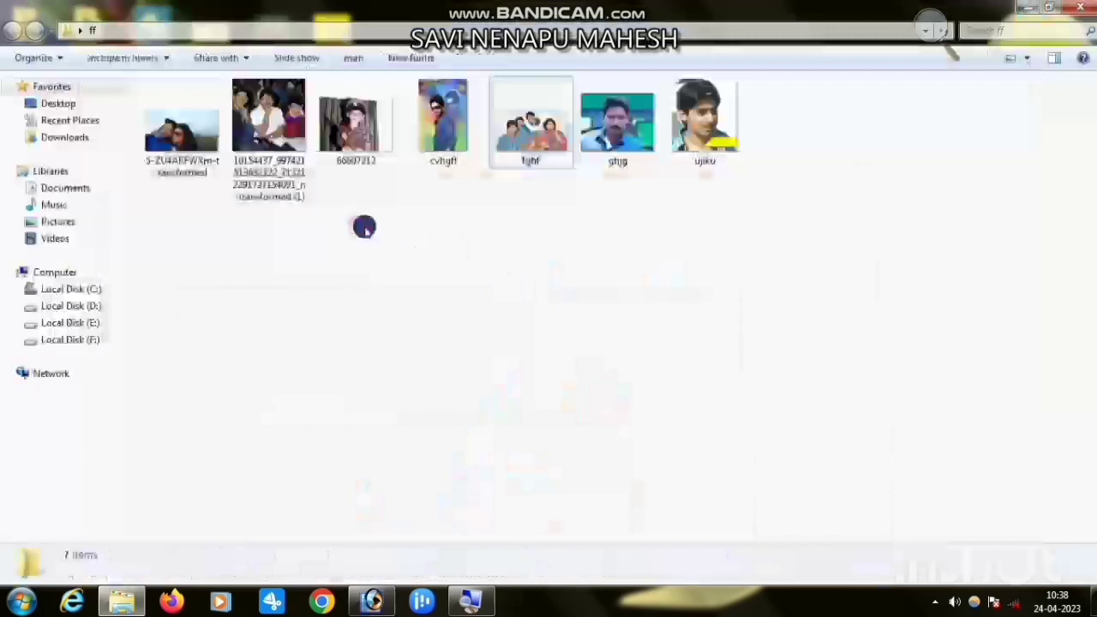
drag(360, 128, 471, 321)
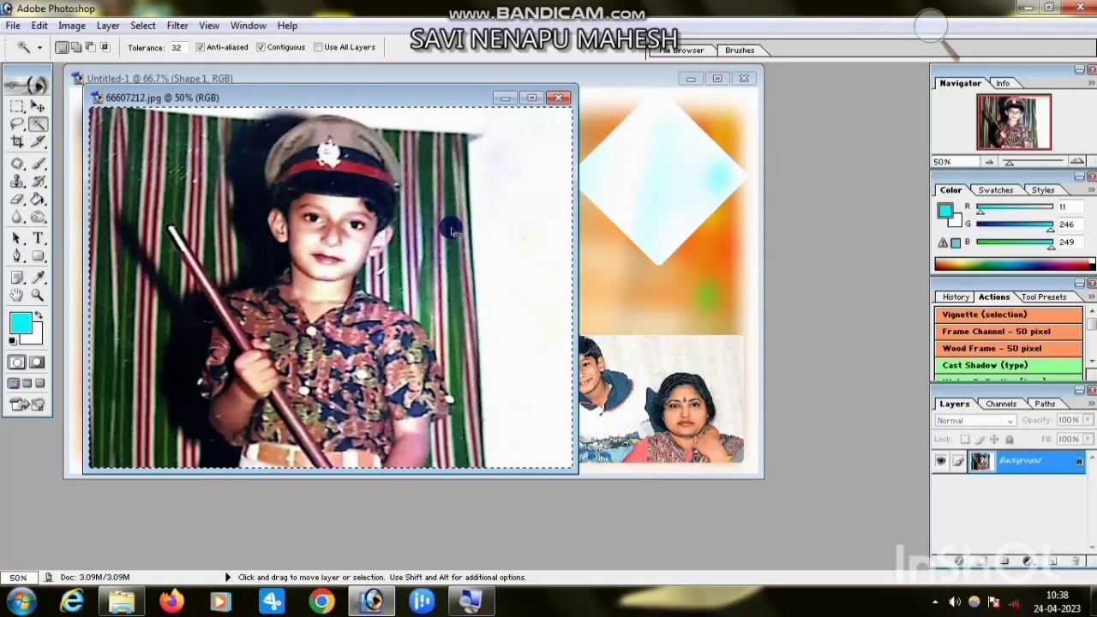
key(ctrl+w)
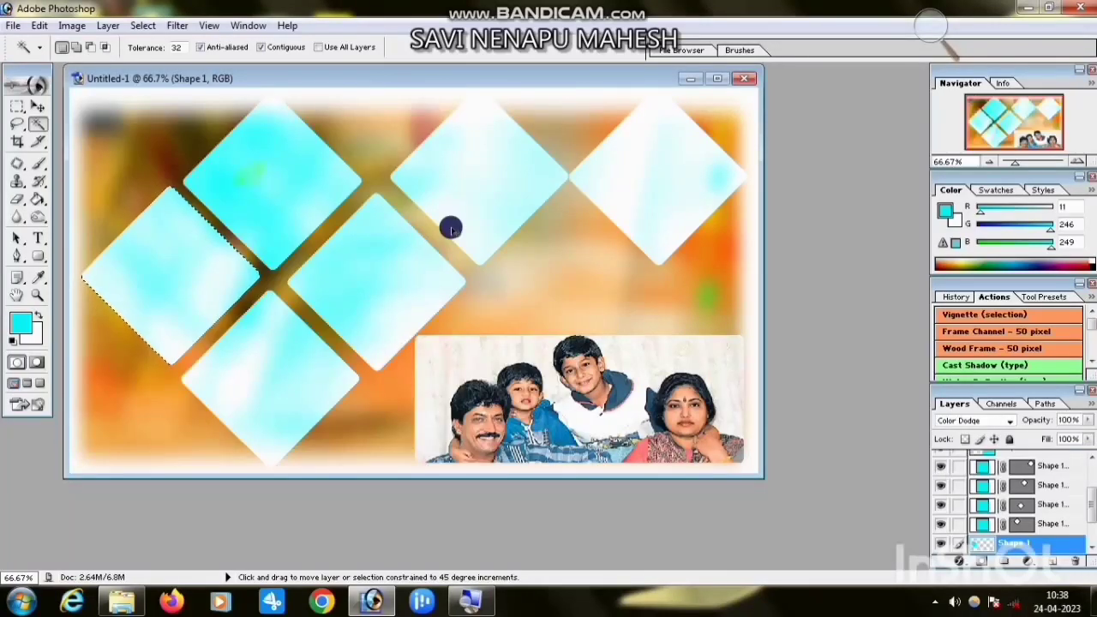
key(ctrl+shift+v)
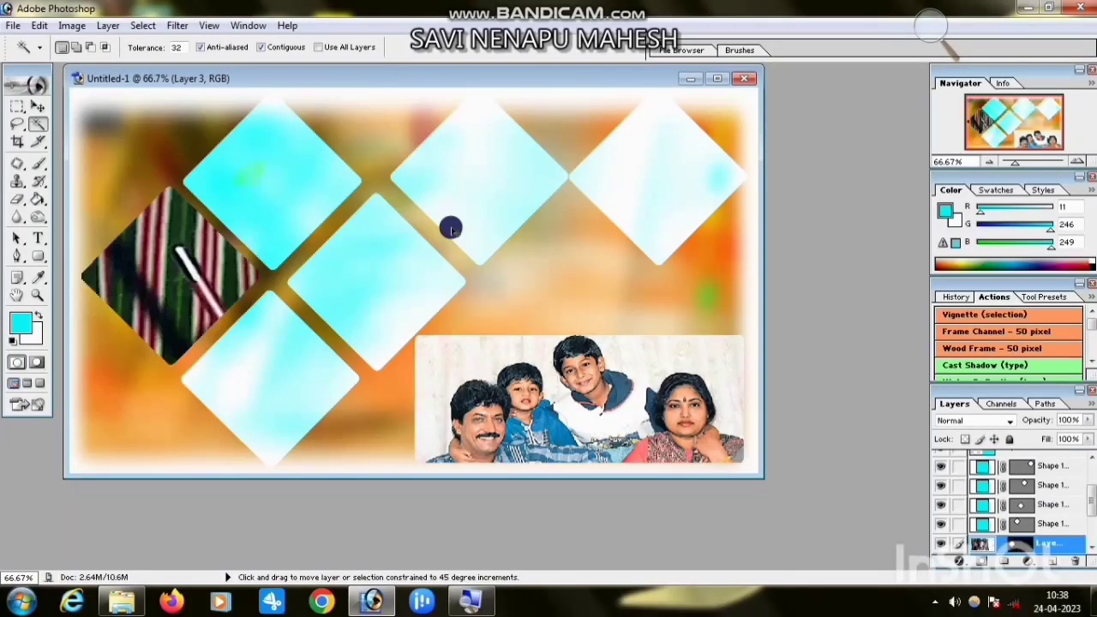
- Scale the pasted 66607212.jpg photo to about 52% and rotate it about -13 degrees so the boy's face fits the leftmost diamond
click(711, 78)
key(ctrl+t)
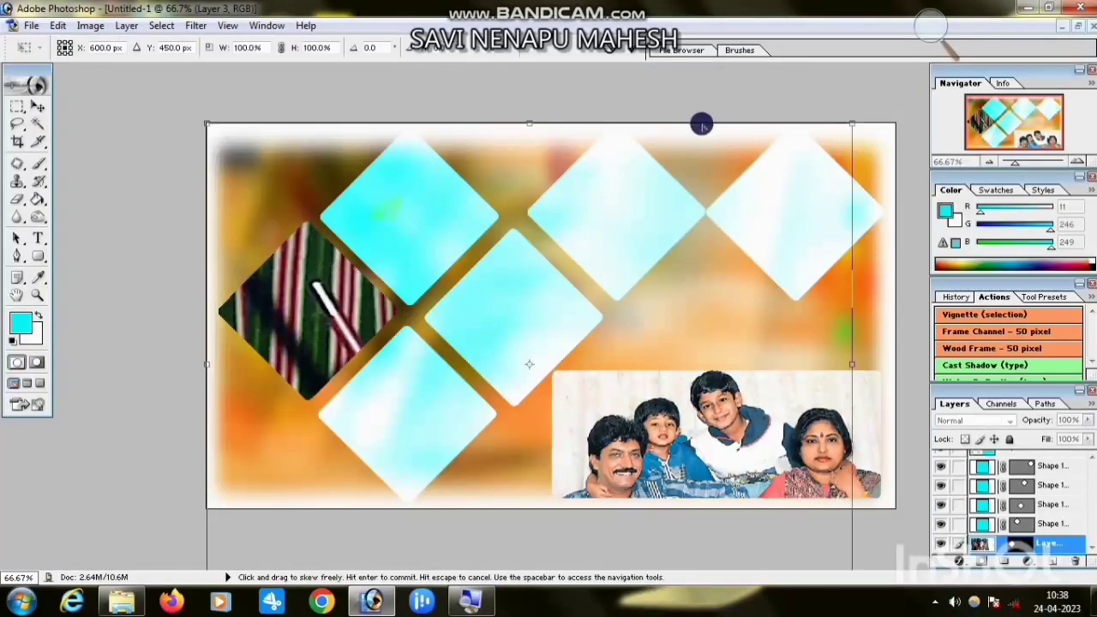
drag(852, 124, 558, 392)
drag(507, 418, 528, 265)
drag(659, 225, 657, 171)
drag(669, 271, 667, 251)
drag(428, 314, 355, 333)
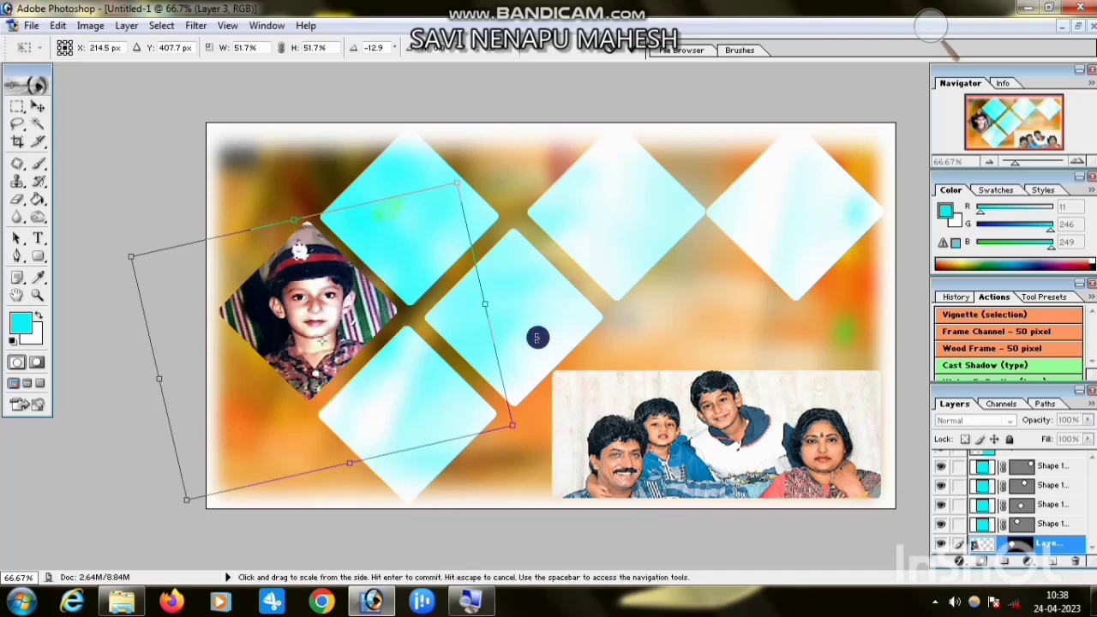
key(Return)
- Rasterize the upper-left and lower diamonds' layers and paste a portrait photo into each, using ujiku.jpg for the lower diamond
key(w)
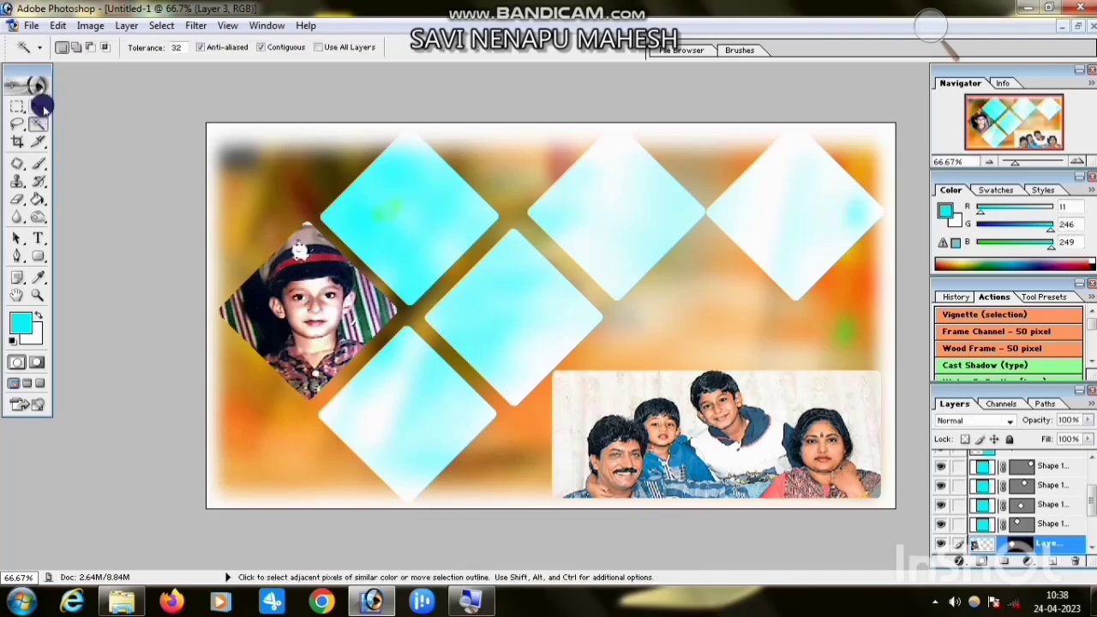
click(980, 522)
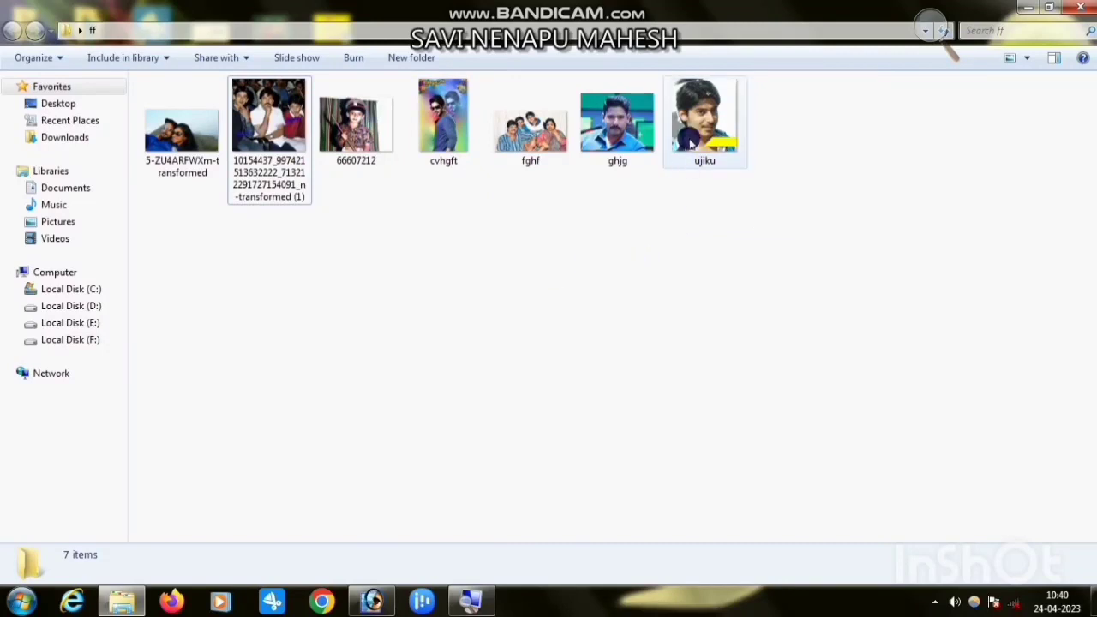
right_click(403, 409)
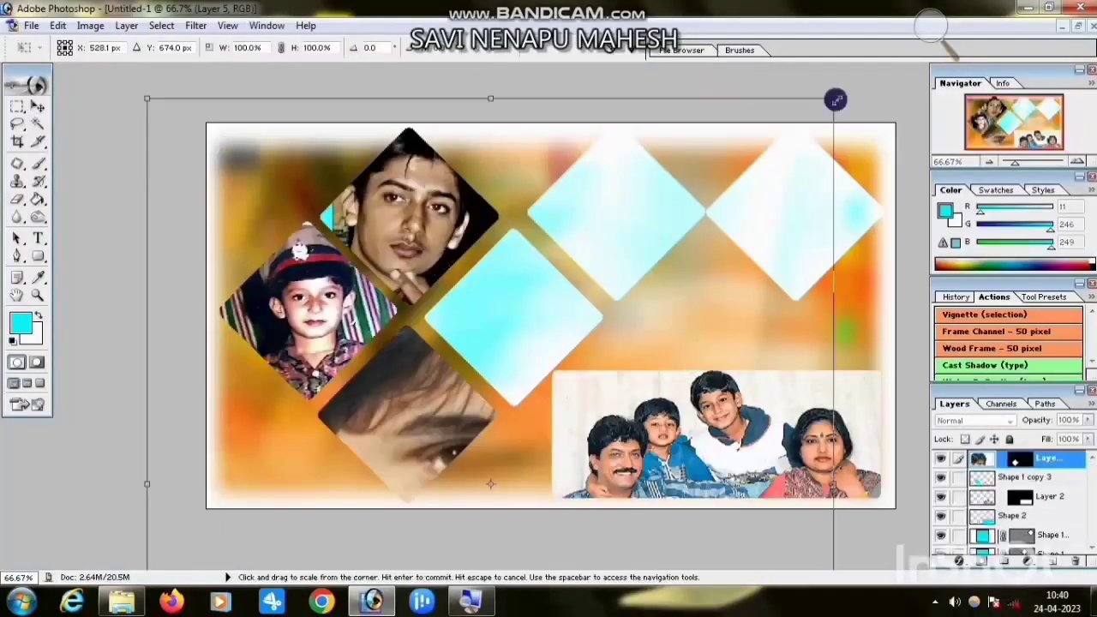
- Rasterize the central diamond's layer, select the diamond with the Magic Wand and paste the cvhgft.jpg photo into it
right_click(981, 545)
click(981, 411)
key(w)
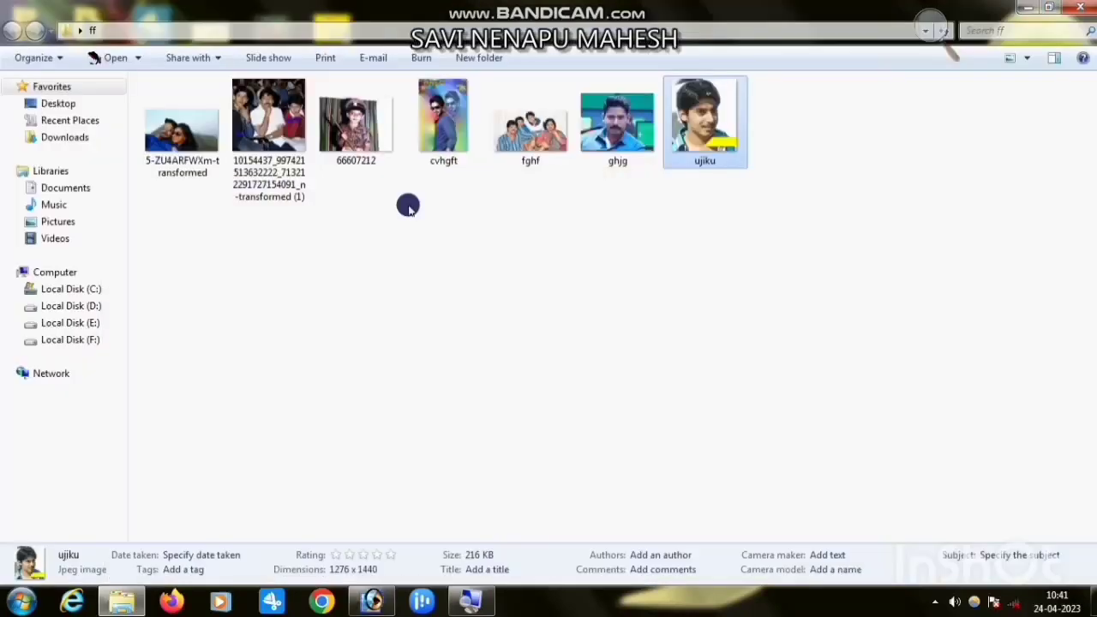
drag(441, 122, 392, 589)
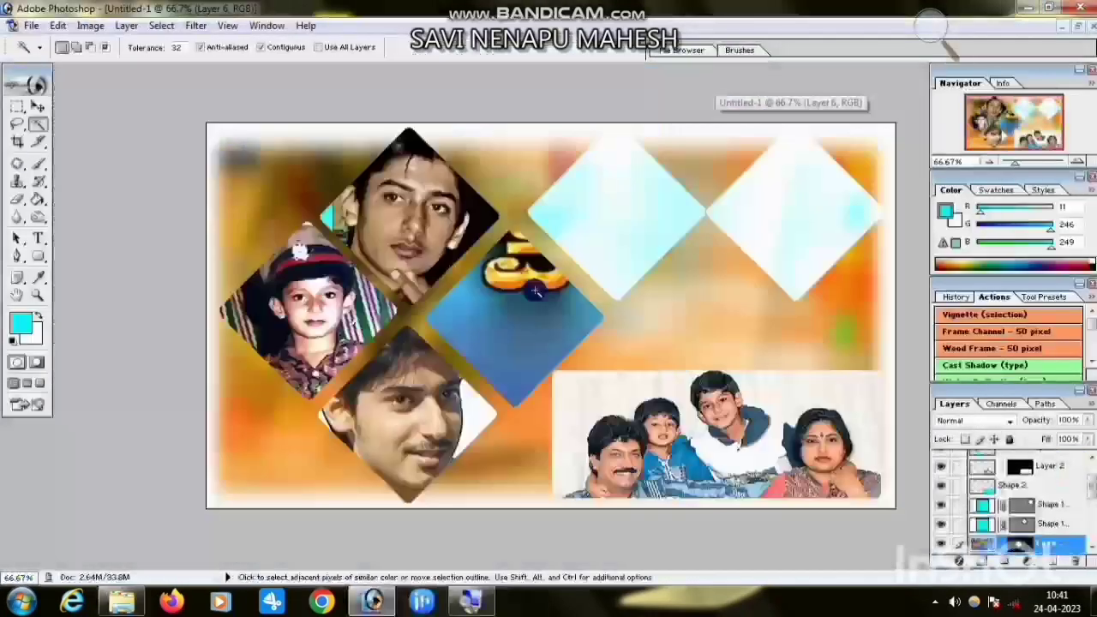
- Scale down and position the pasted cvhgft.jpg photo so the face with sunglasses fills the central diamond
key(ctrl+t)
drag(620, 345, 666, 186)
key(Return)
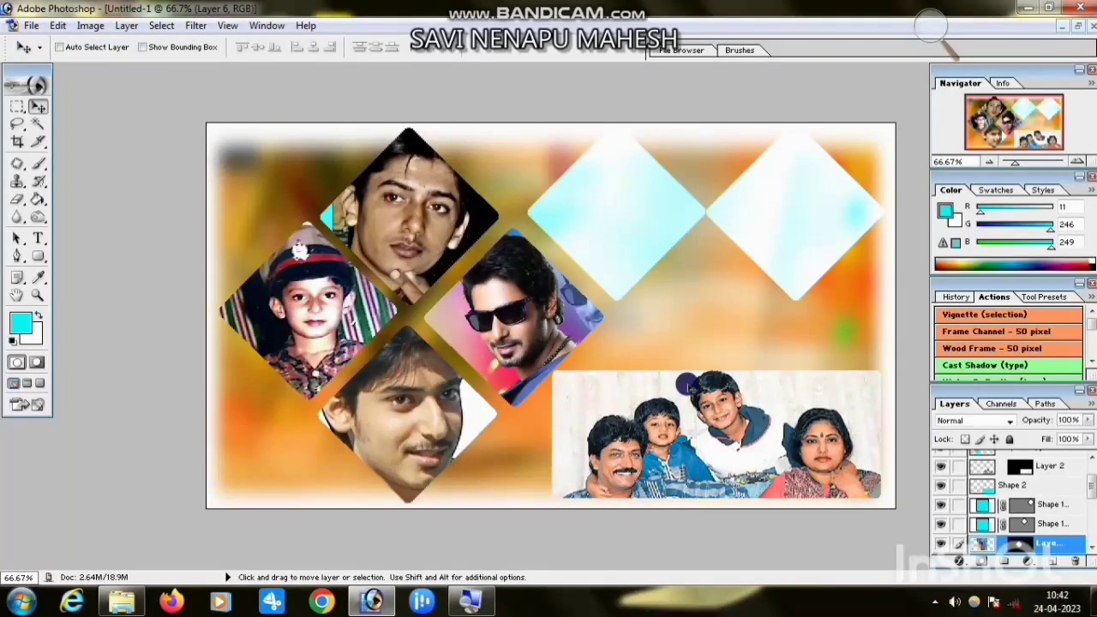
- Select the layer of the upper middle diamond and fill the diamond with the couple's photo 5-ZU4ARFWXm-transformed
right_click(621, 221)
click(658, 230)
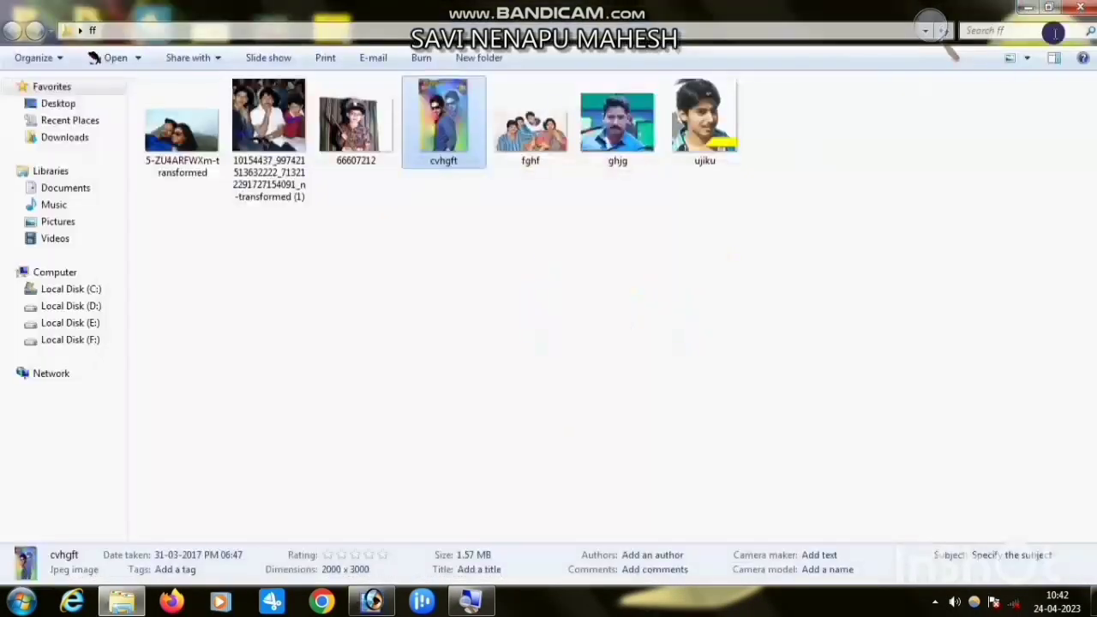
click(181, 128)
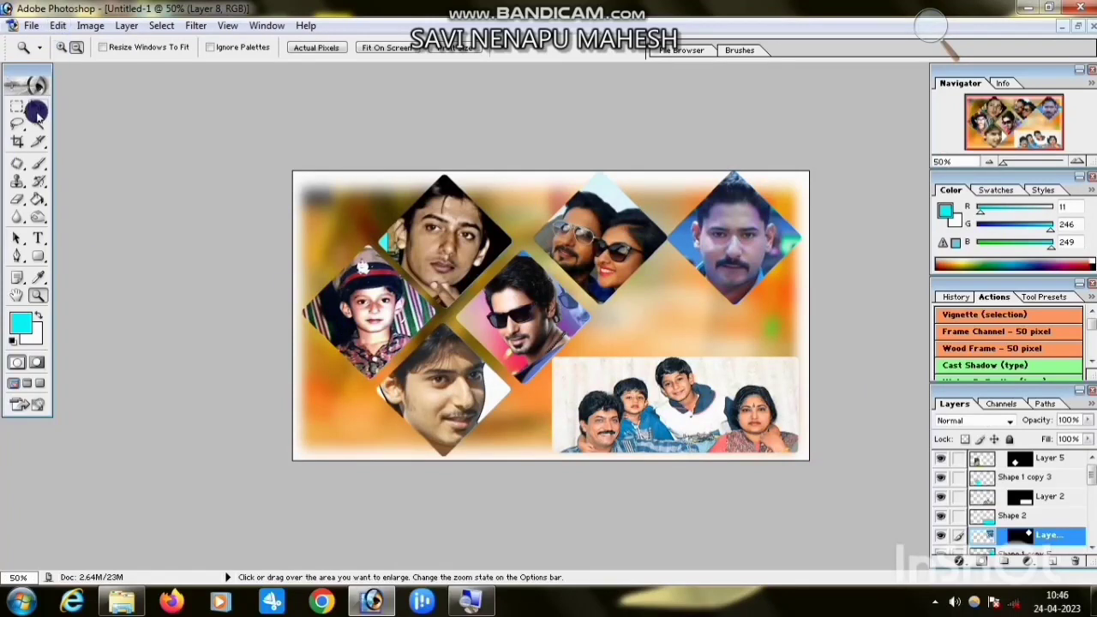
- Select the leftmost diamond's layer, Shape 1, and add a Stroke effect to it
click(36, 109)
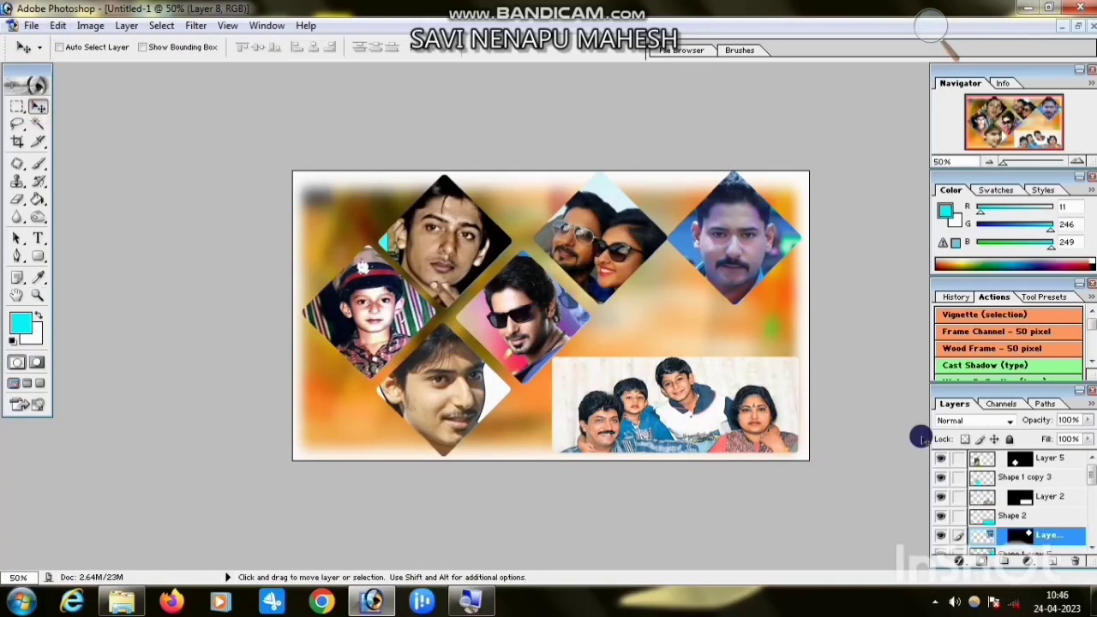
right_click(758, 370)
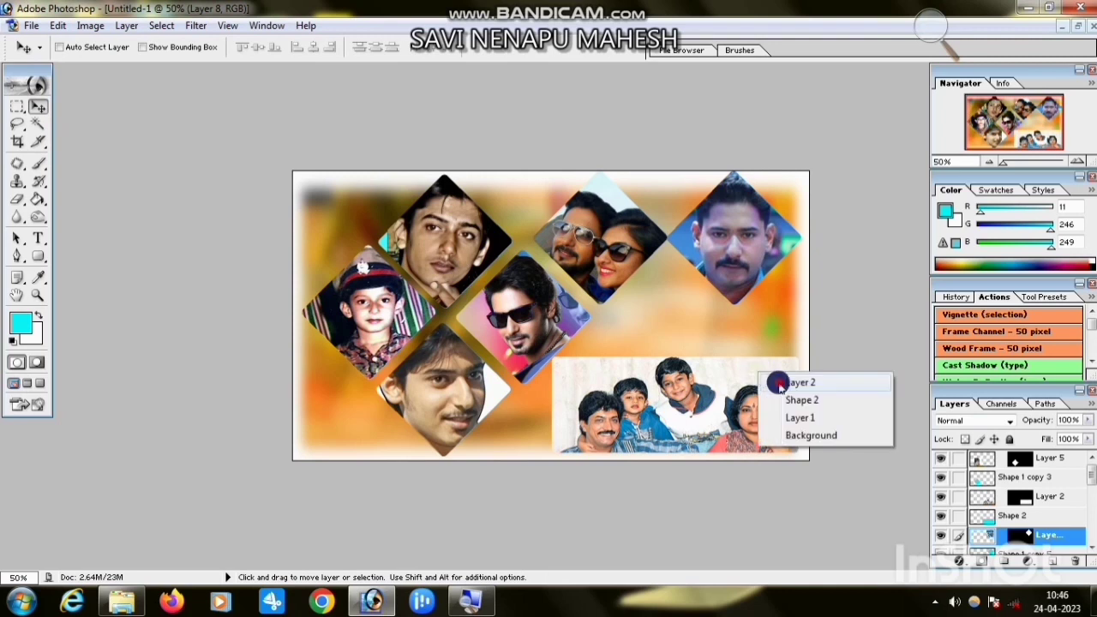
click(772, 380)
scroll(1046, 514, down, 5)
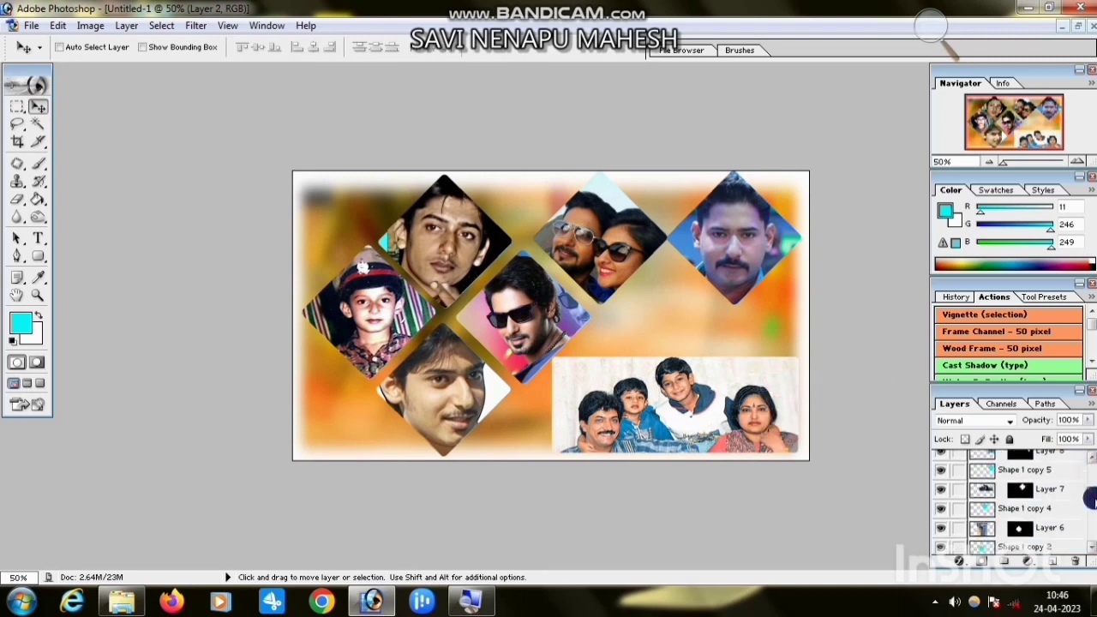
click(1011, 506)
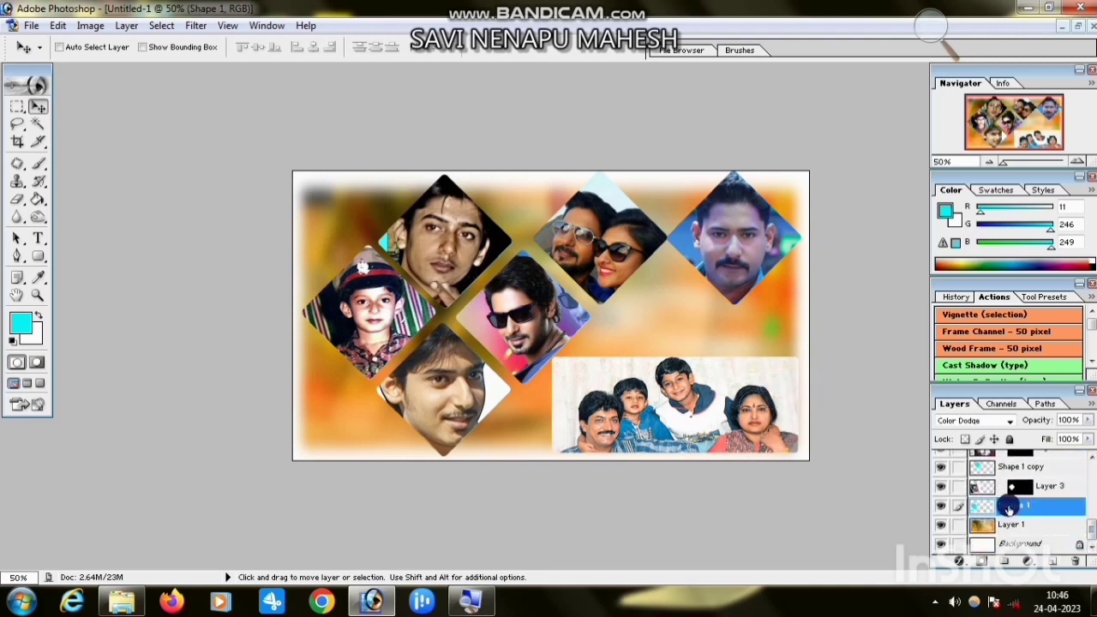
click(959, 560)
click(977, 547)
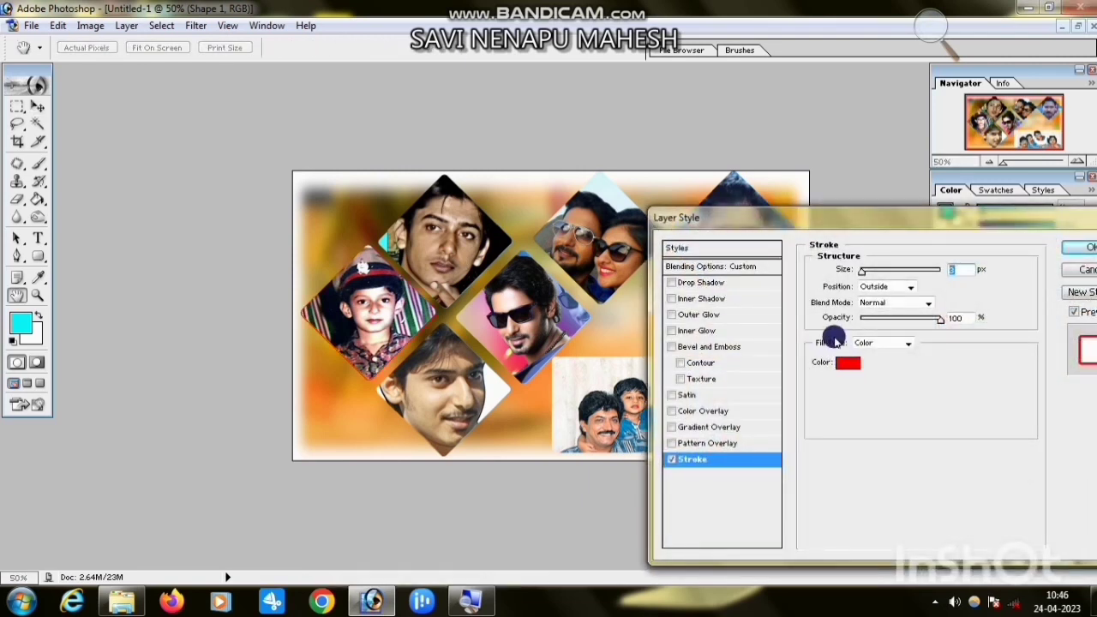
- Set the Shape 1 stroke colour to turquoise 00FFDE and make the stroke thicker than the default
click(845, 362)
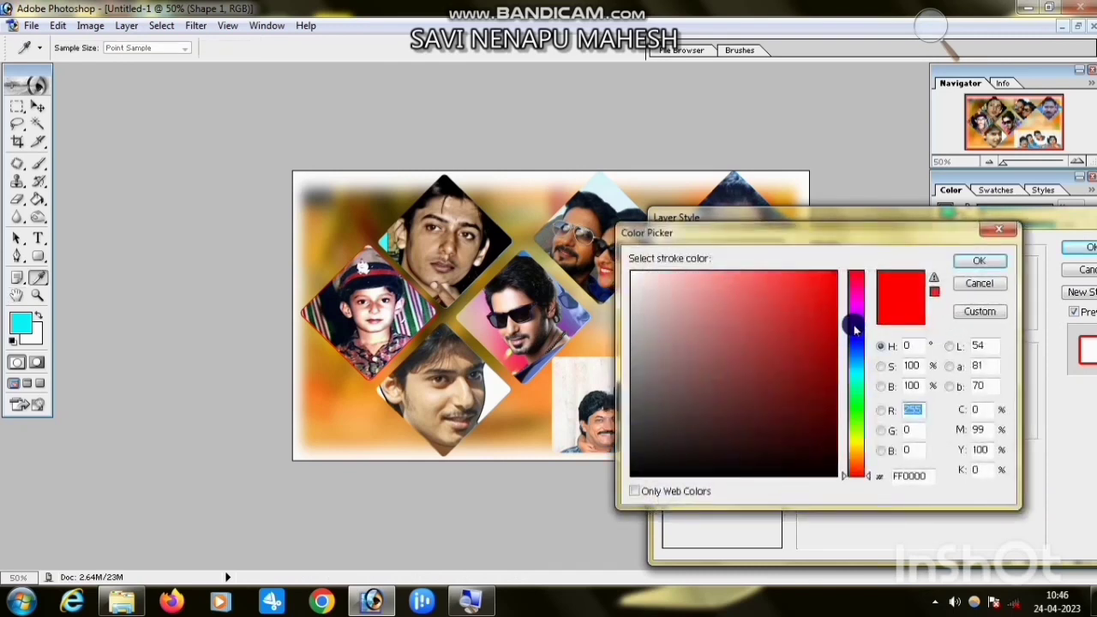
click(855, 318)
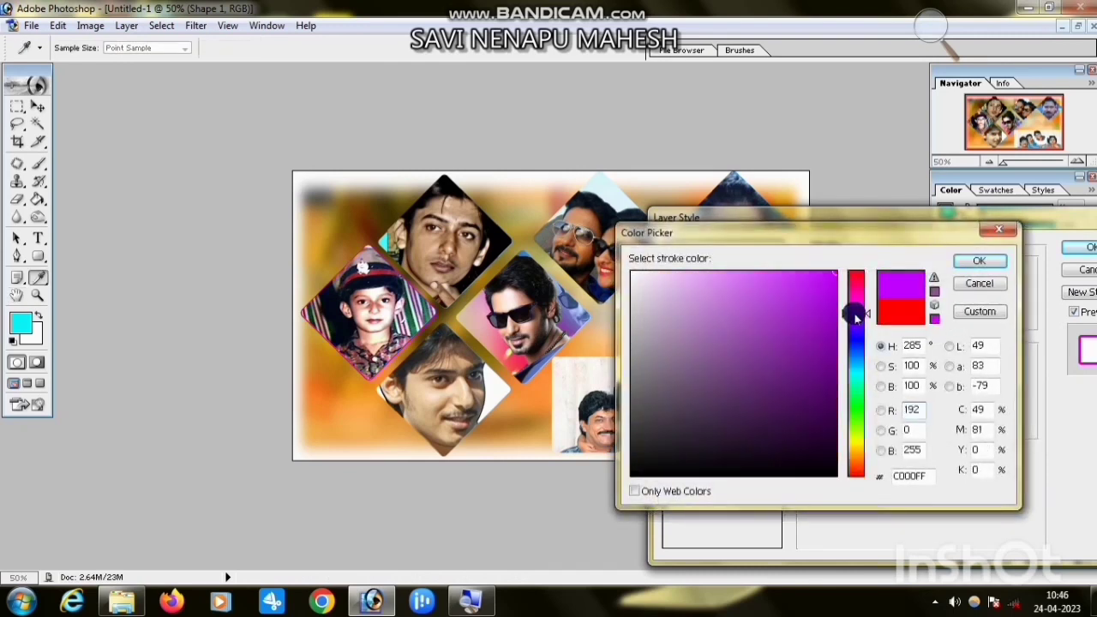
click(854, 380)
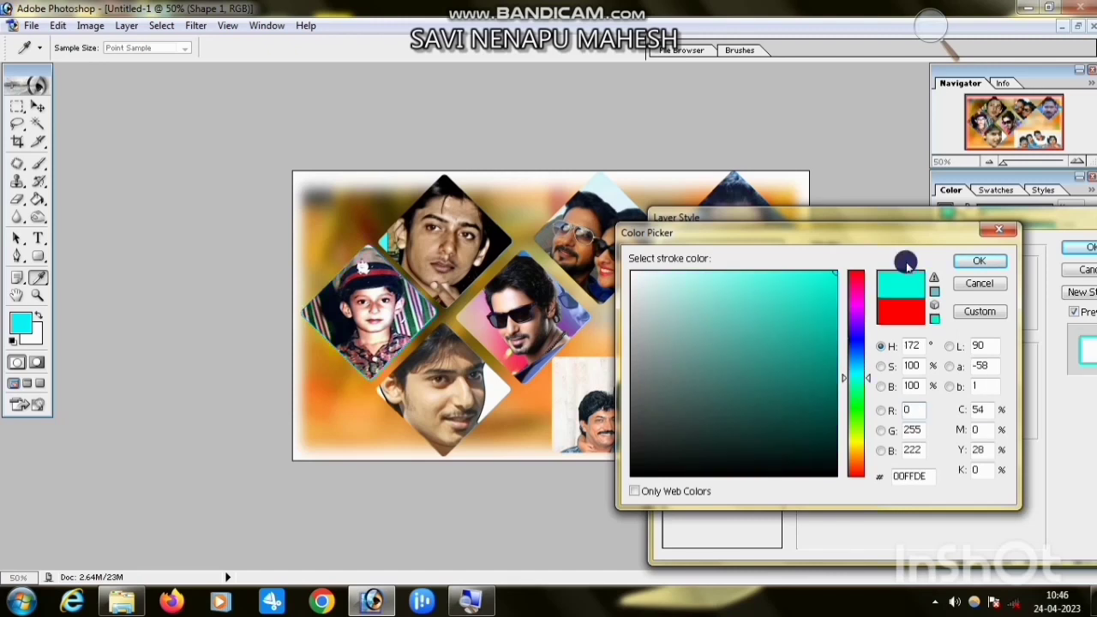
click(979, 260)
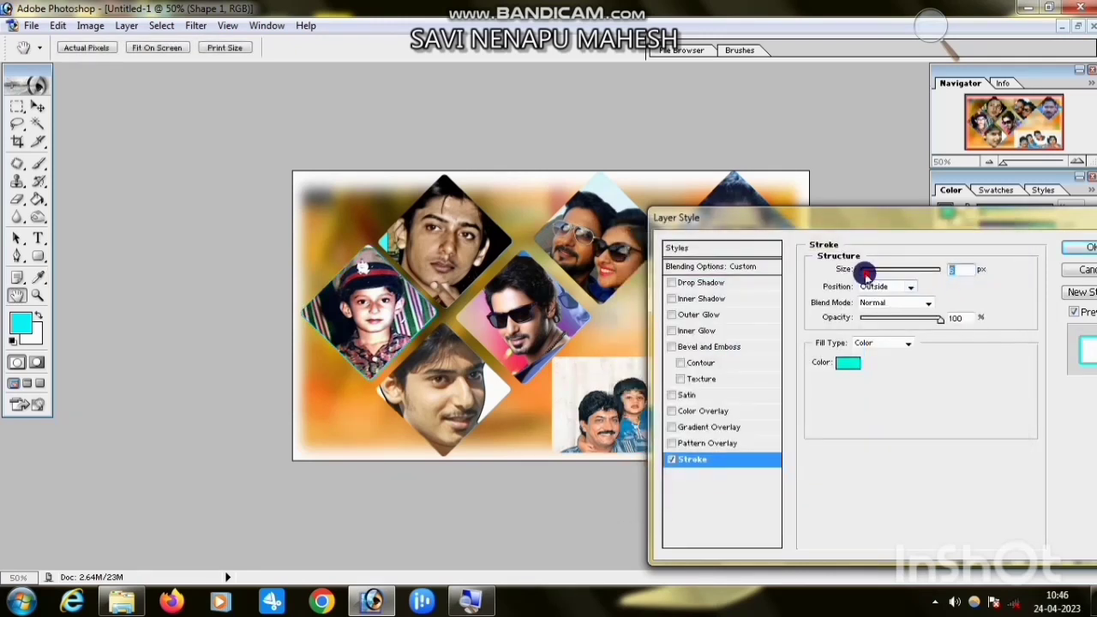
drag(867, 272, 869, 275)
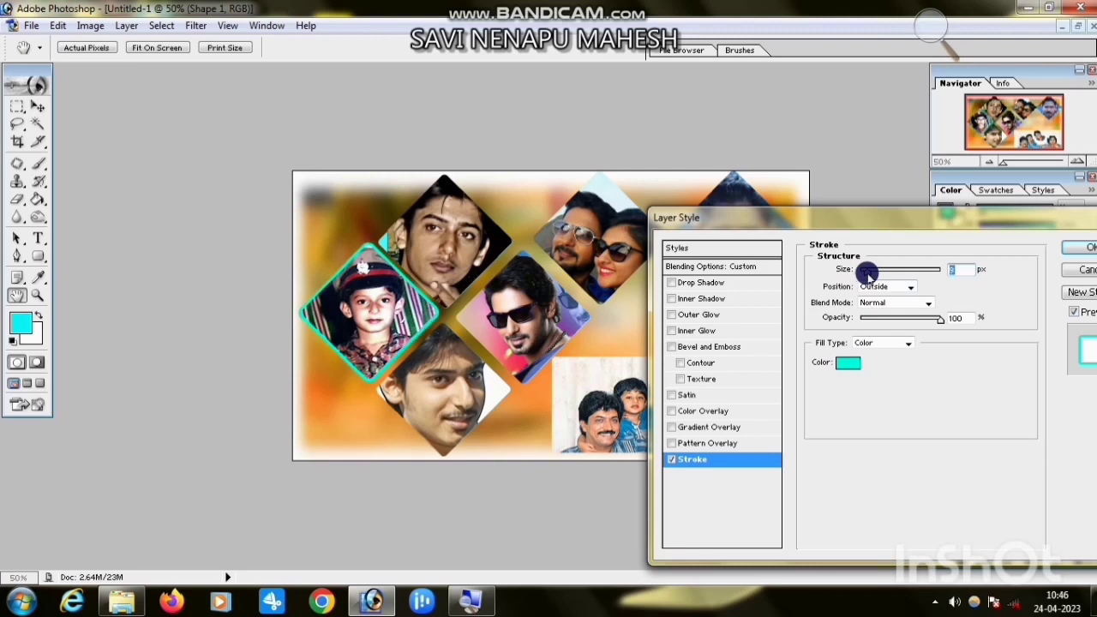
click(1073, 247)
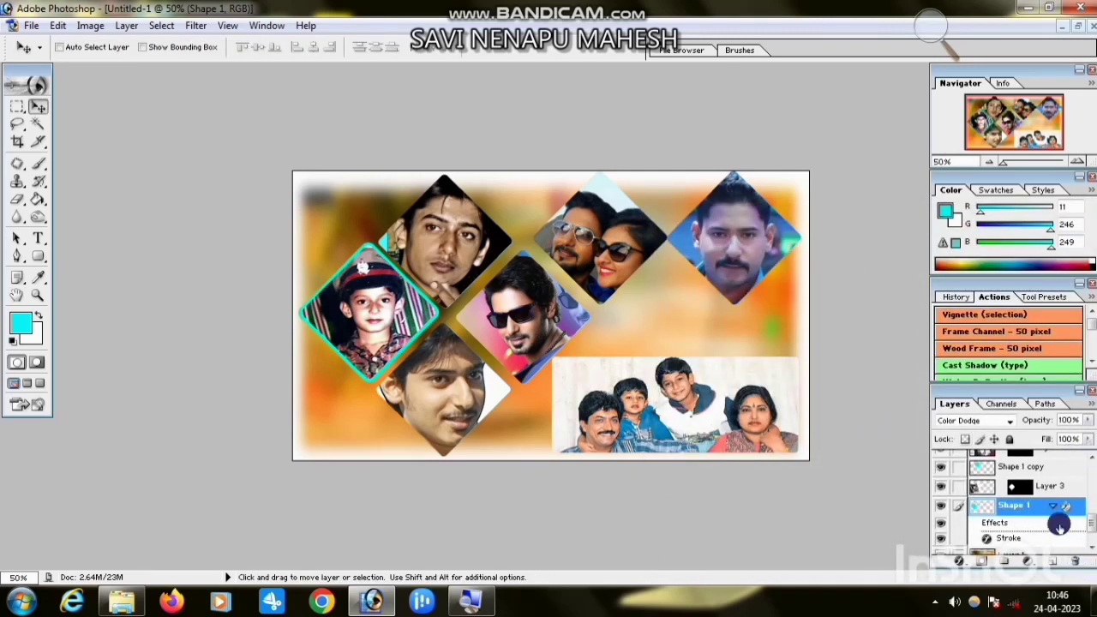
- Add a thicker outside Stroke in cyan 00F6FF to the Shape 1 copy layer
click(1026, 470)
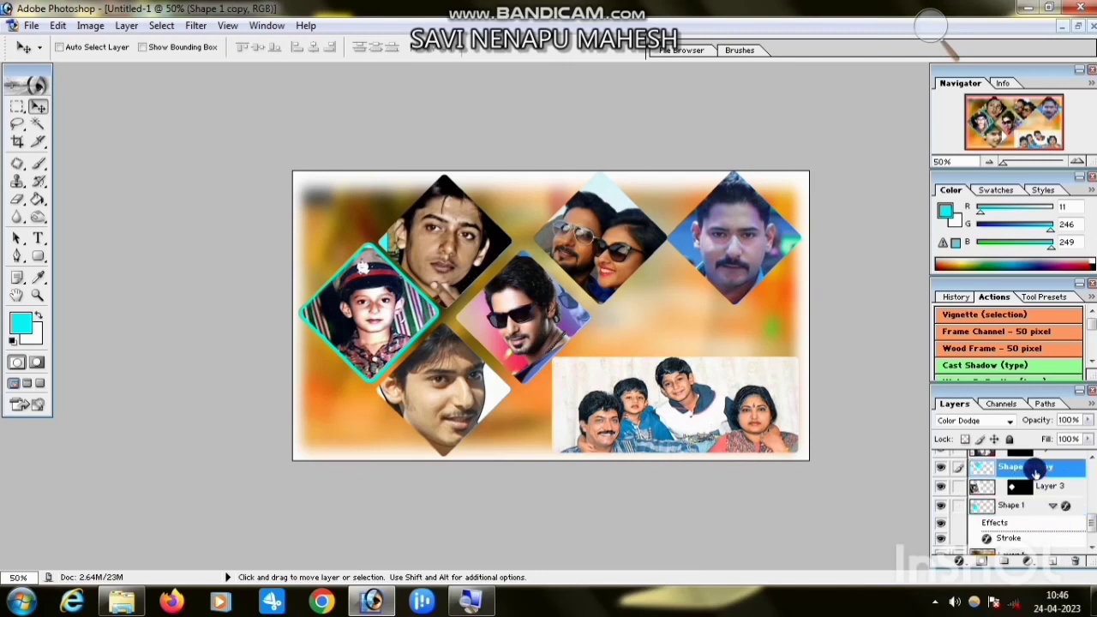
click(969, 562)
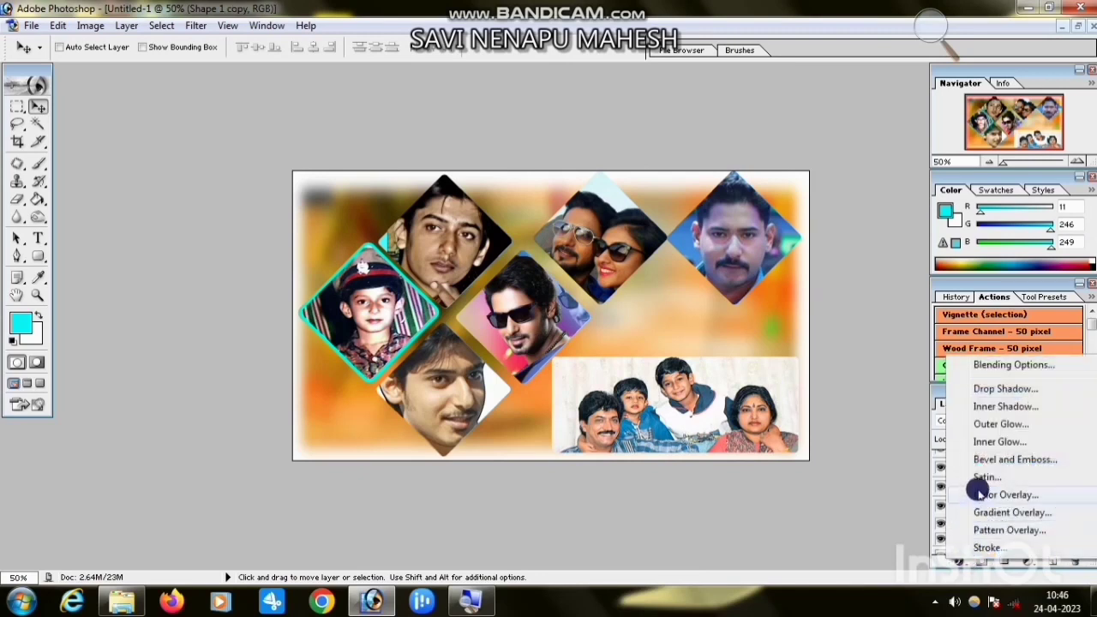
click(986, 548)
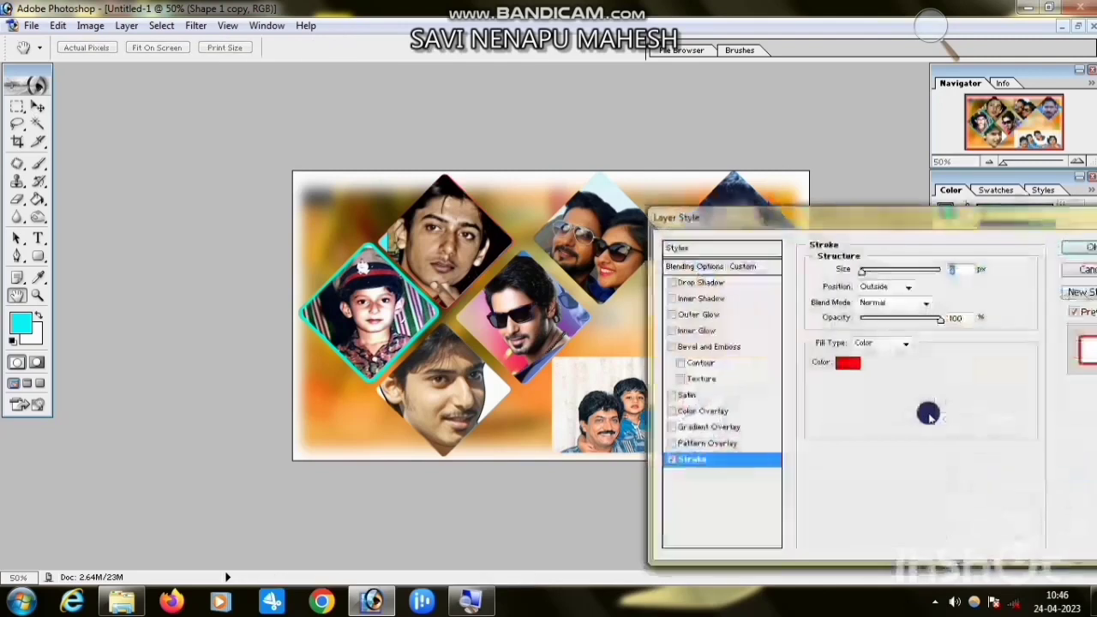
click(851, 363)
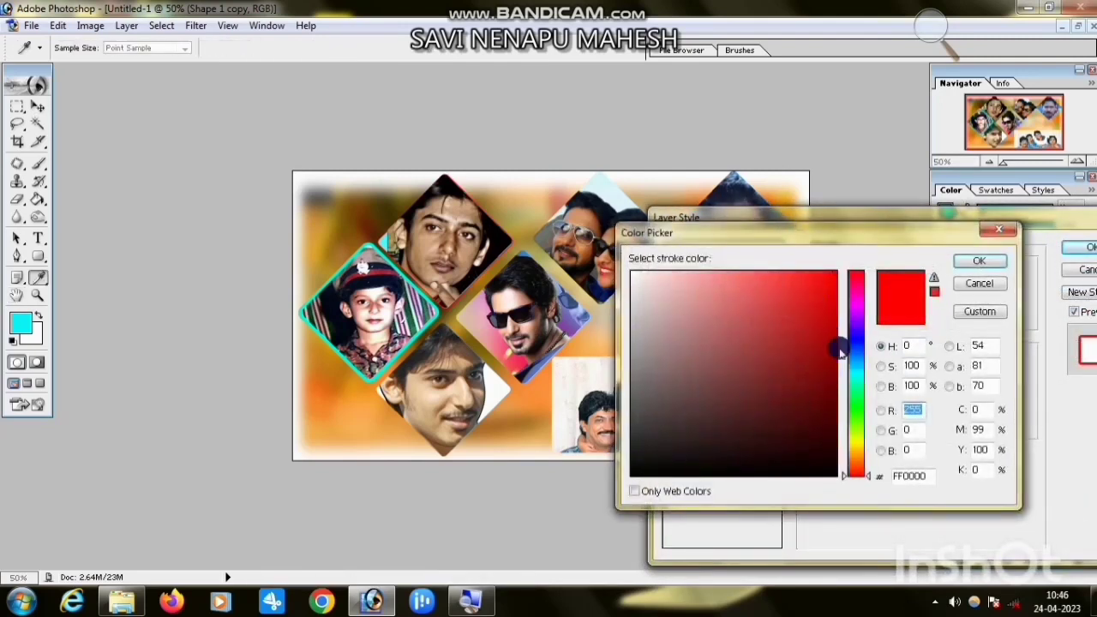
click(856, 373)
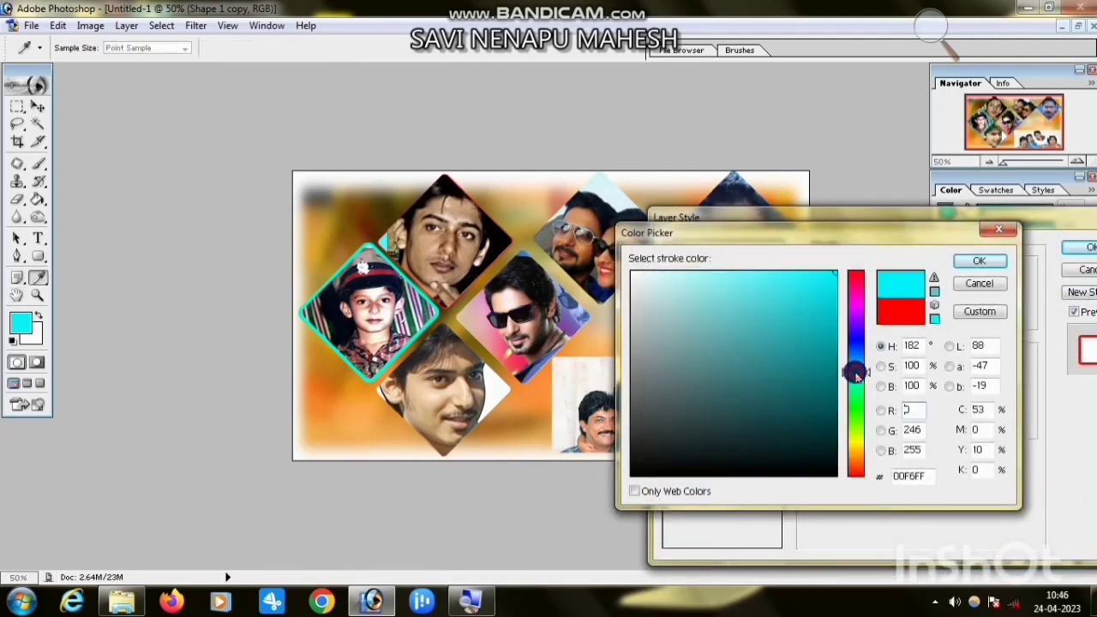
click(963, 259)
drag(947, 273, 868, 273)
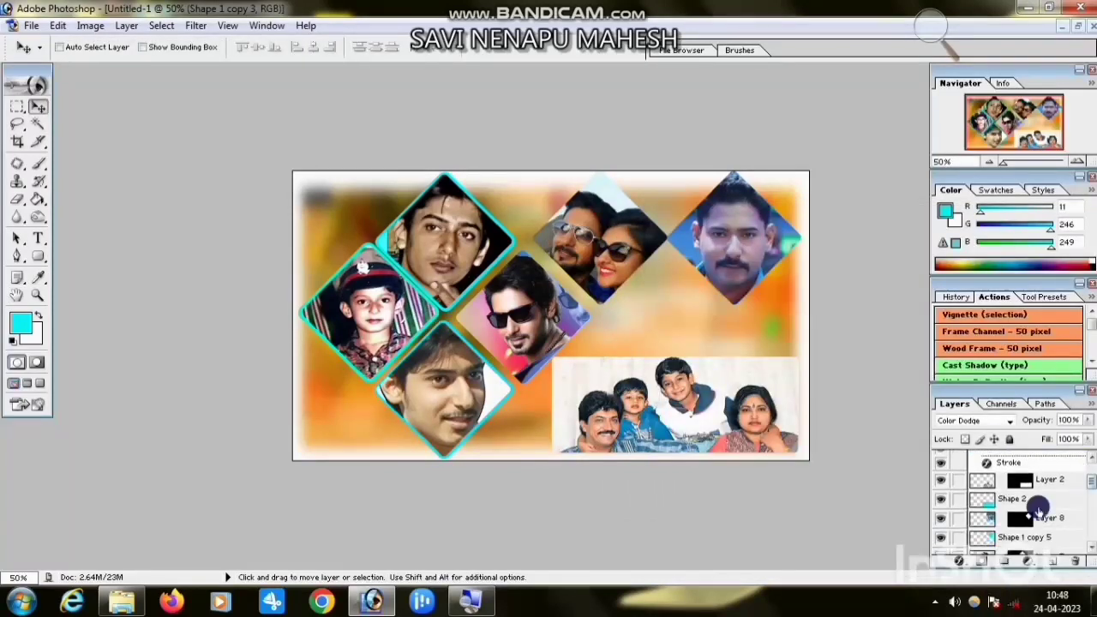
- Add a thin cyan Stroke to the rounded rectangle's Shape 2 layer and a thicker cyan Stroke to Shape 1 copy 2
right_click(990, 555)
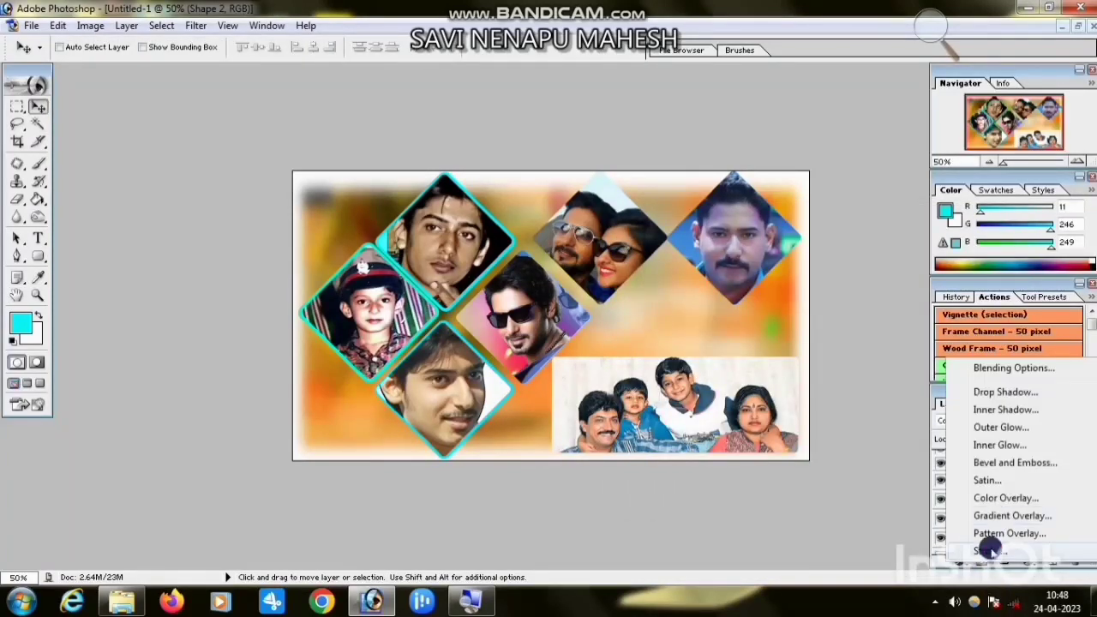
click(990, 551)
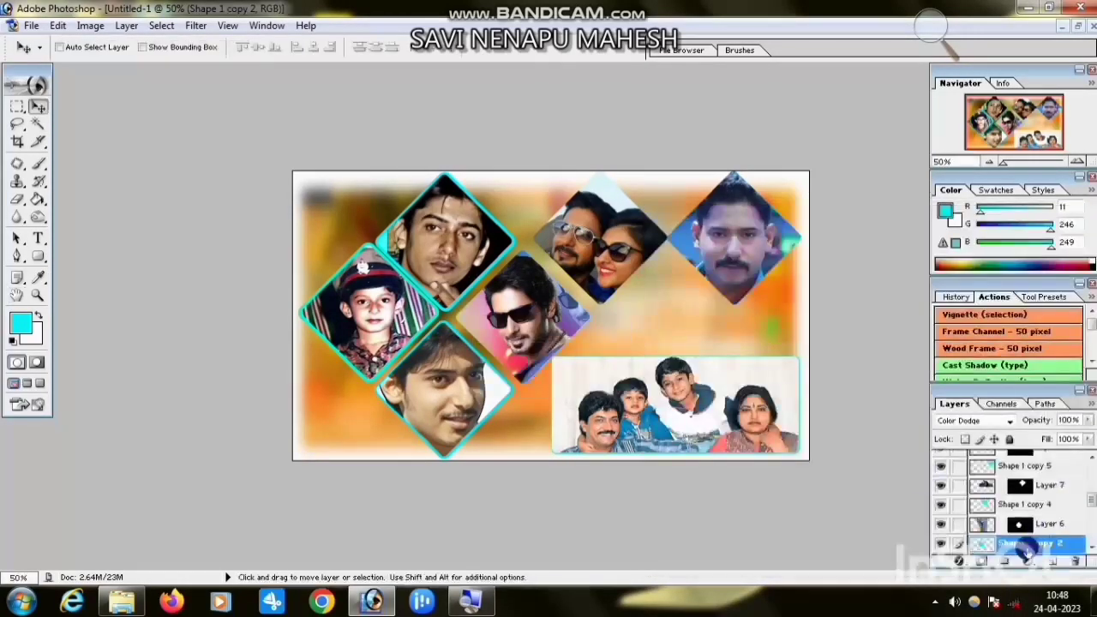
right_click(960, 549)
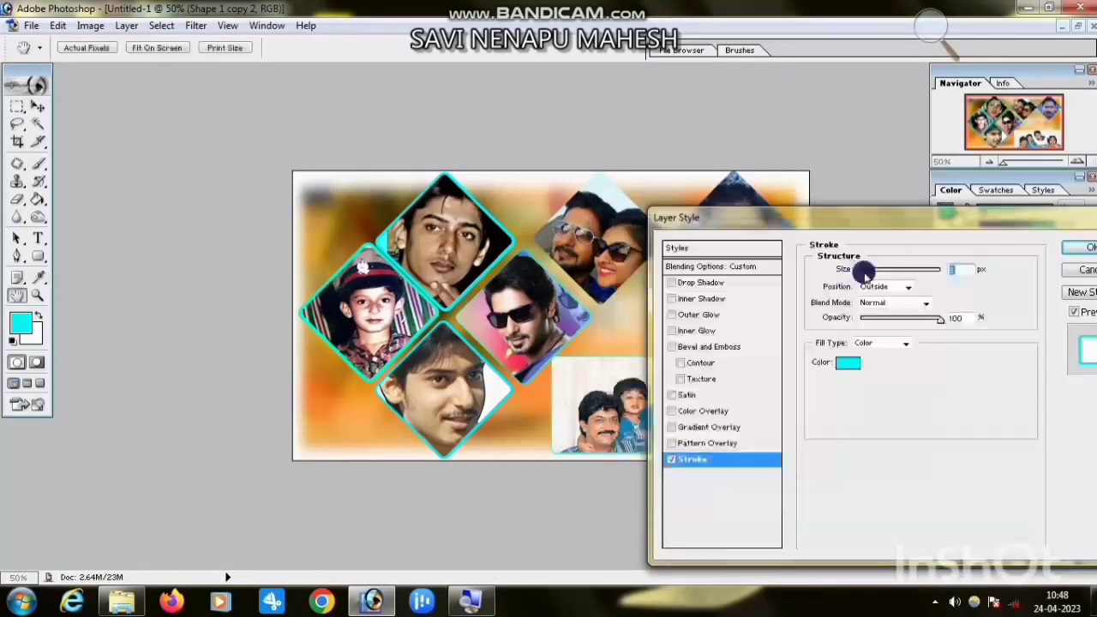
drag(861, 262, 865, 262)
click(1080, 256)
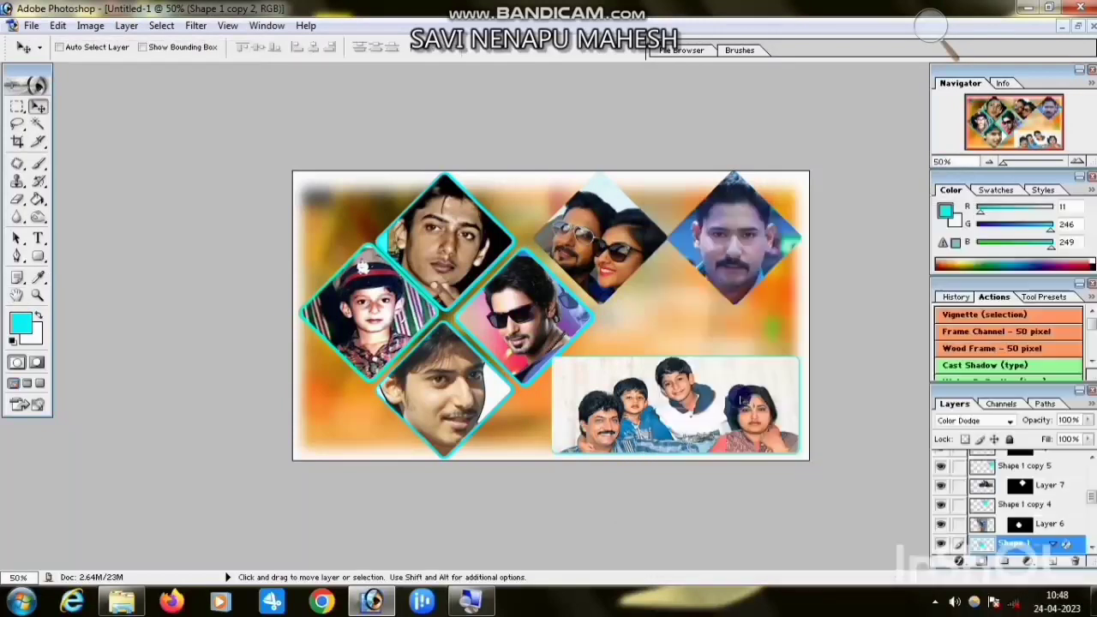
- Select the Shape 1 copy 4 layer behind the couple's photo and add a thickened cyan Stroke to it
right_click(567, 199)
click(573, 215)
right_click(952, 553)
click(981, 262)
click(851, 364)
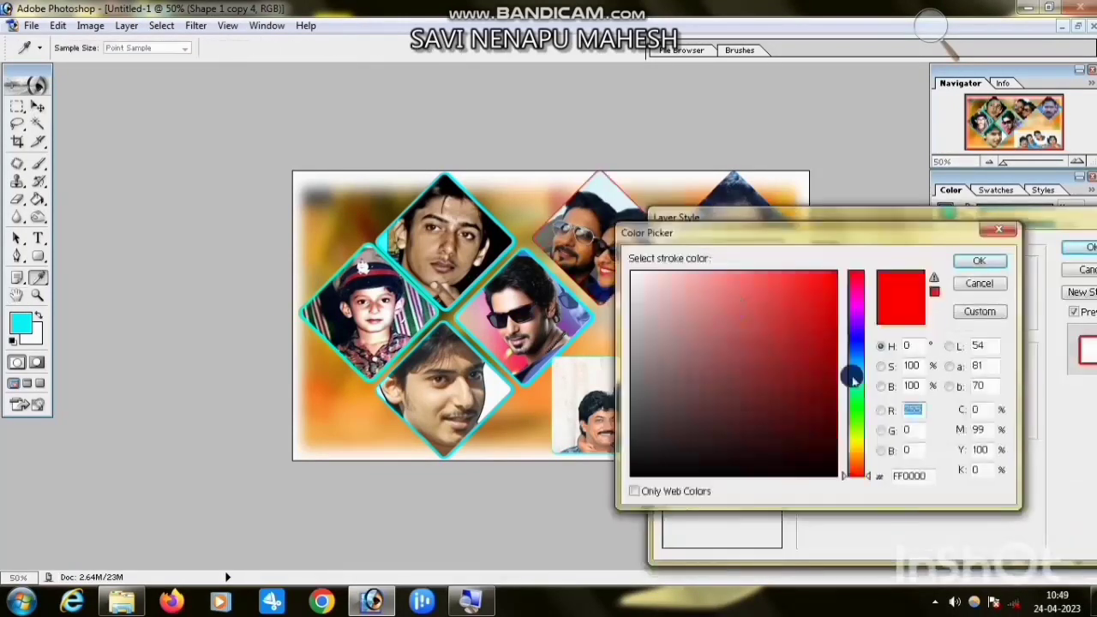
click(855, 377)
click(979, 260)
drag(861, 265, 869, 267)
click(1079, 248)
- Add a thickened cyan Stroke to the rightmost diamond's layer, Shape 1 copy 5, keeping the diamond in its original position
click(1020, 468)
click(957, 557)
click(986, 556)
click(847, 362)
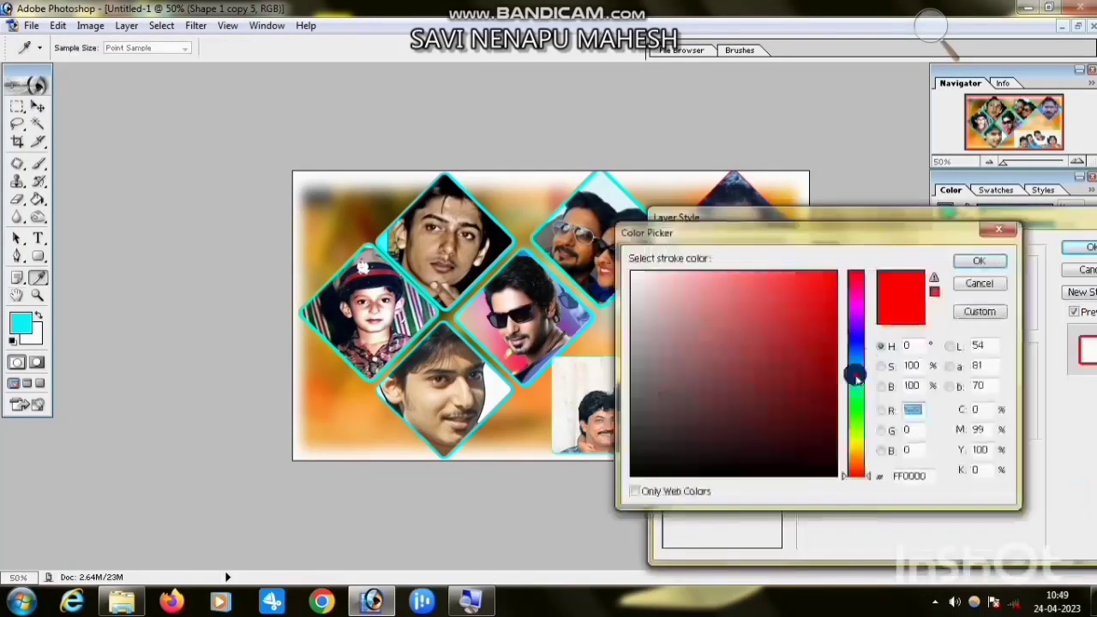
click(855, 377)
click(979, 261)
drag(892, 216, 1027, 193)
drag(998, 245, 1004, 244)
drag(1063, 193, 857, 194)
click(1023, 220)
drag(785, 250, 795, 251)
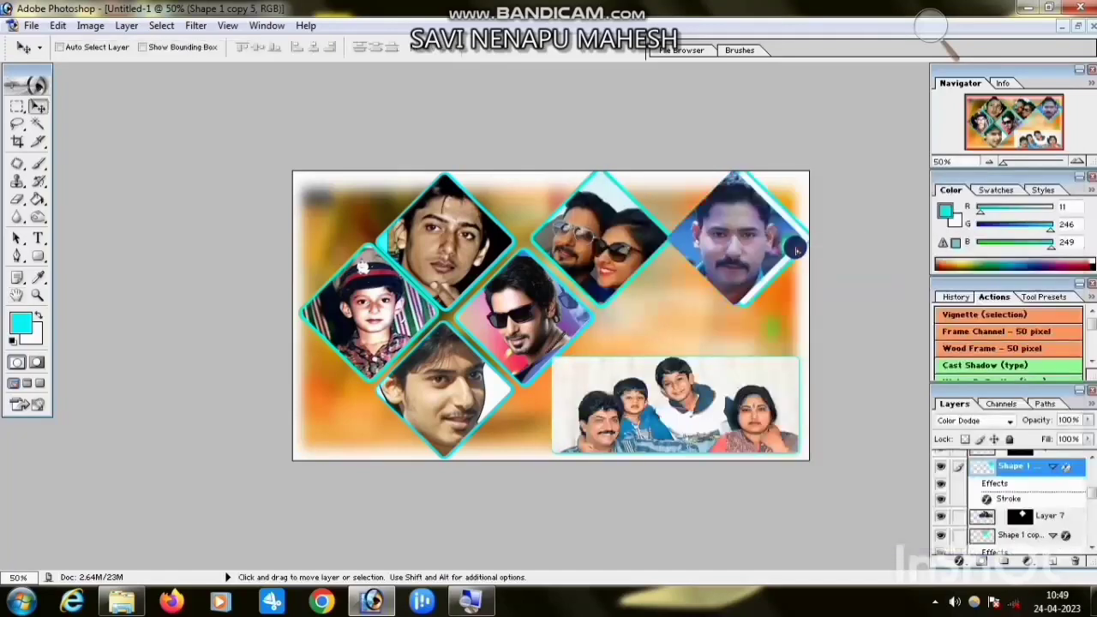
key(ctrl+z)
- Select the Shape 2 layer behind the family photo and thicken its cyan Stroke
right_click(739, 367)
click(763, 375)
click(959, 561)
click(985, 566)
click(779, 336)
click(981, 258)
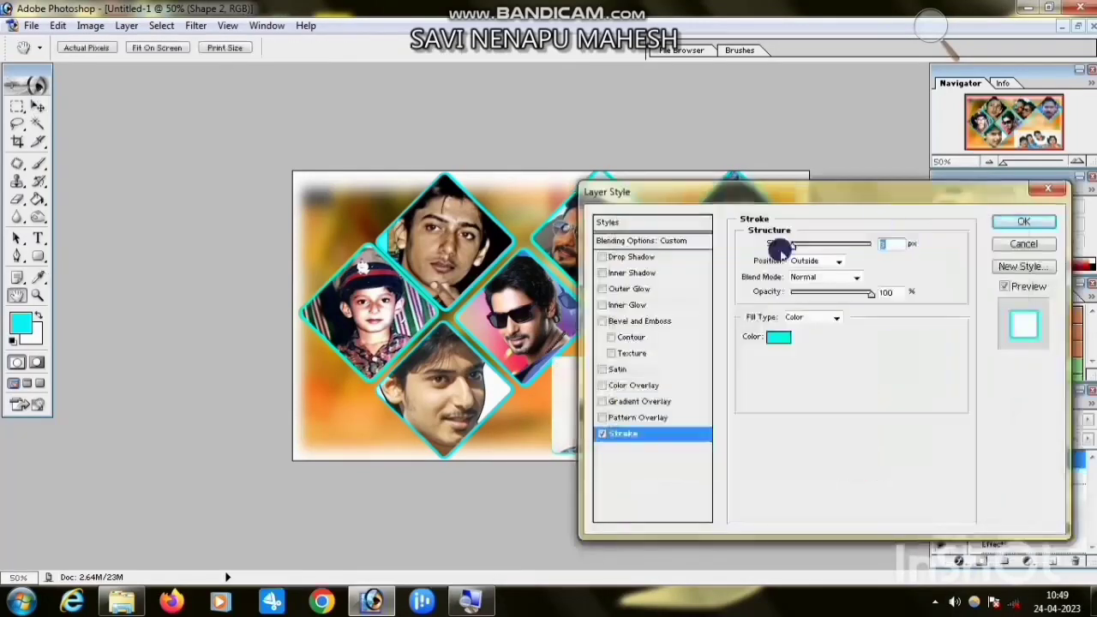
drag(780, 192, 931, 192)
drag(943, 246, 948, 246)
drag(1046, 192, 830, 216)
click(958, 245)
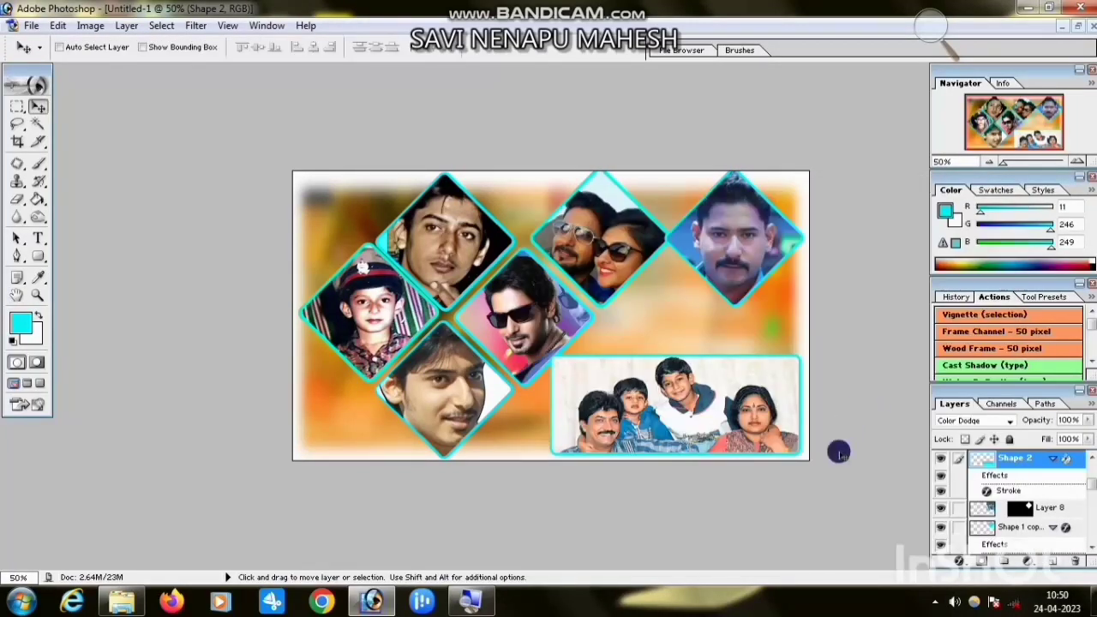